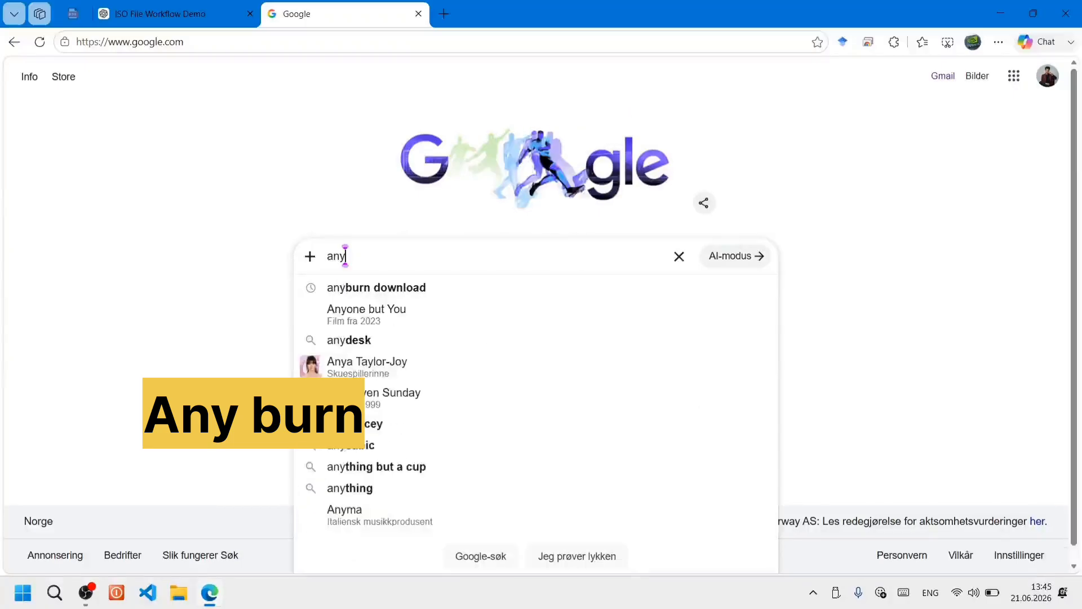
# Search Google for "anyburn" and open the official Download AnyBurn page from the results
pyautogui.write('n')
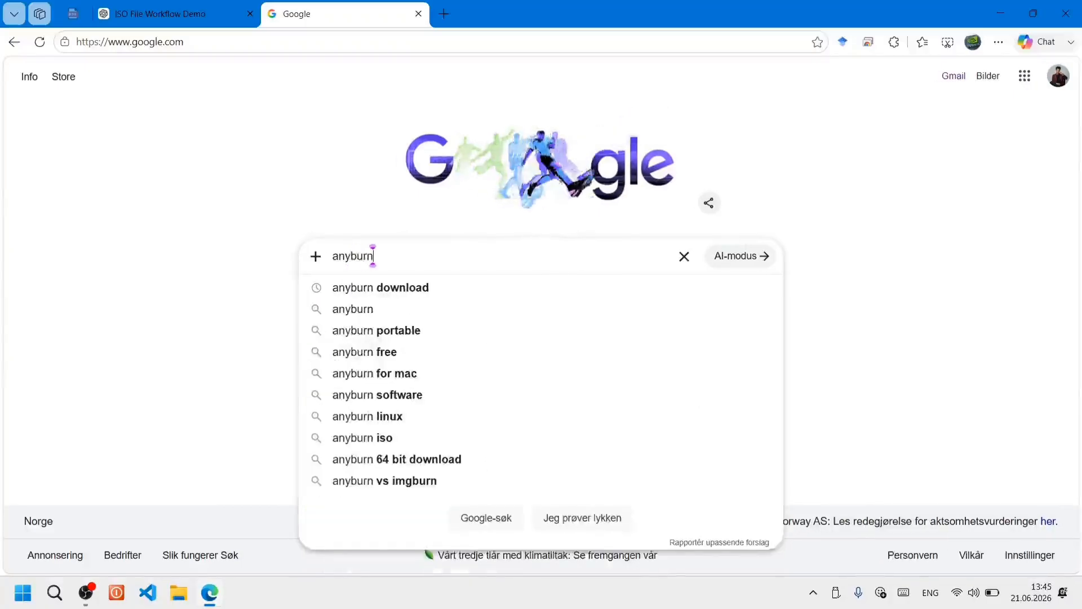
pyautogui.press('Return')
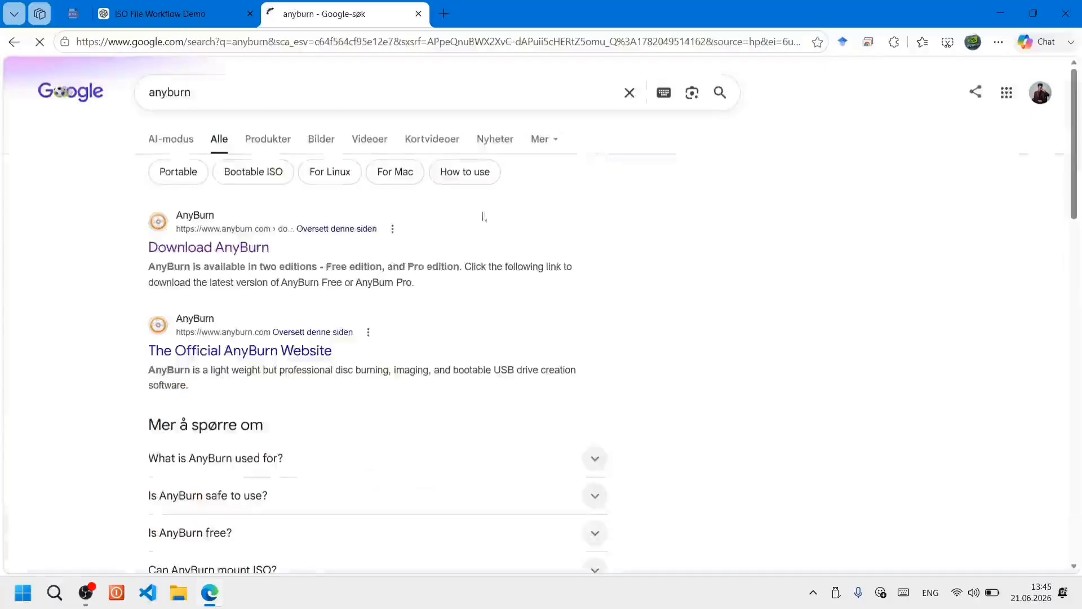
pyautogui.click(221, 251)
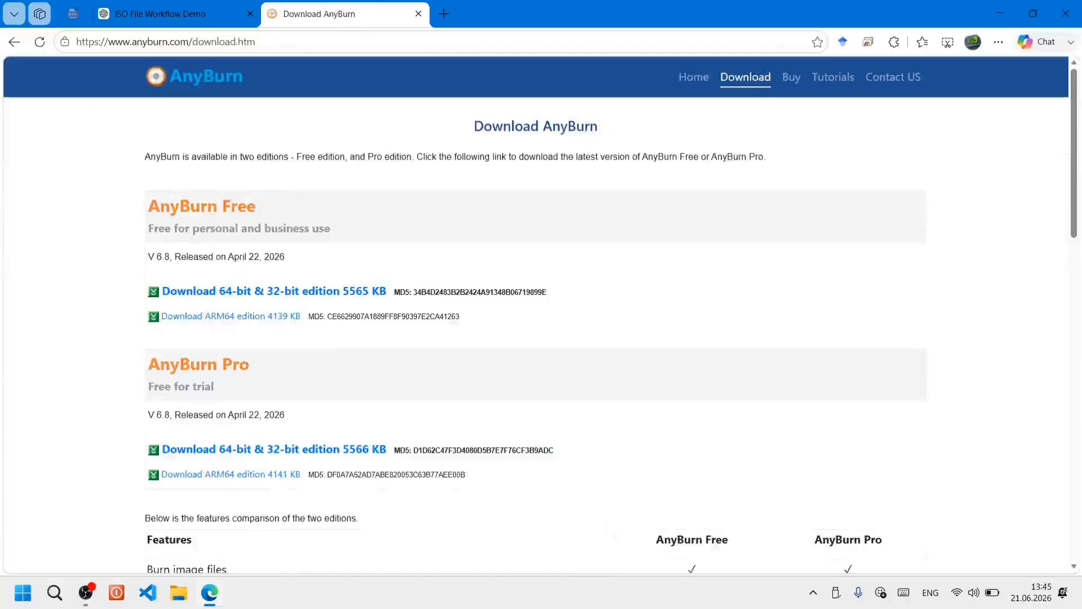
# Download the 64-bit & 32-bit edition of AnyBurn Free
pyautogui.scroll(-3, 662, 185)
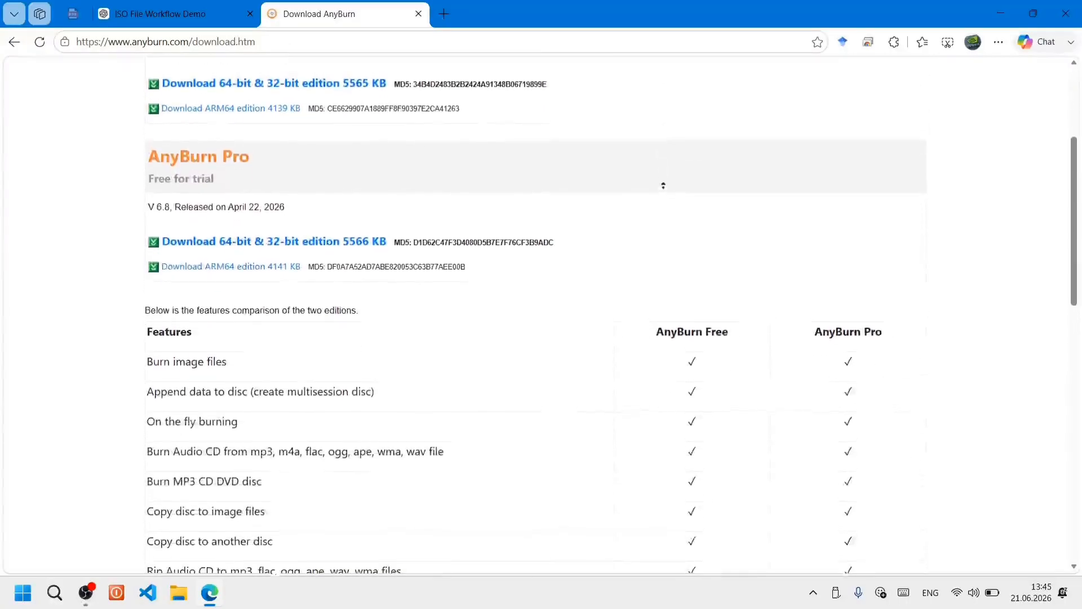
pyautogui.scroll(1, 663, 185)
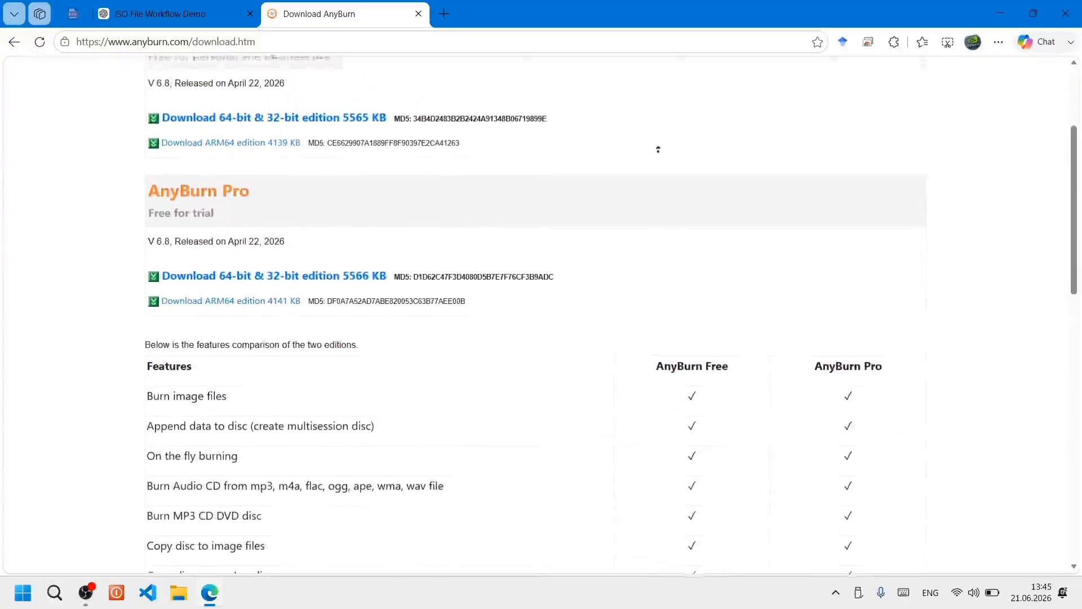
pyautogui.scroll(2, 657, 150)
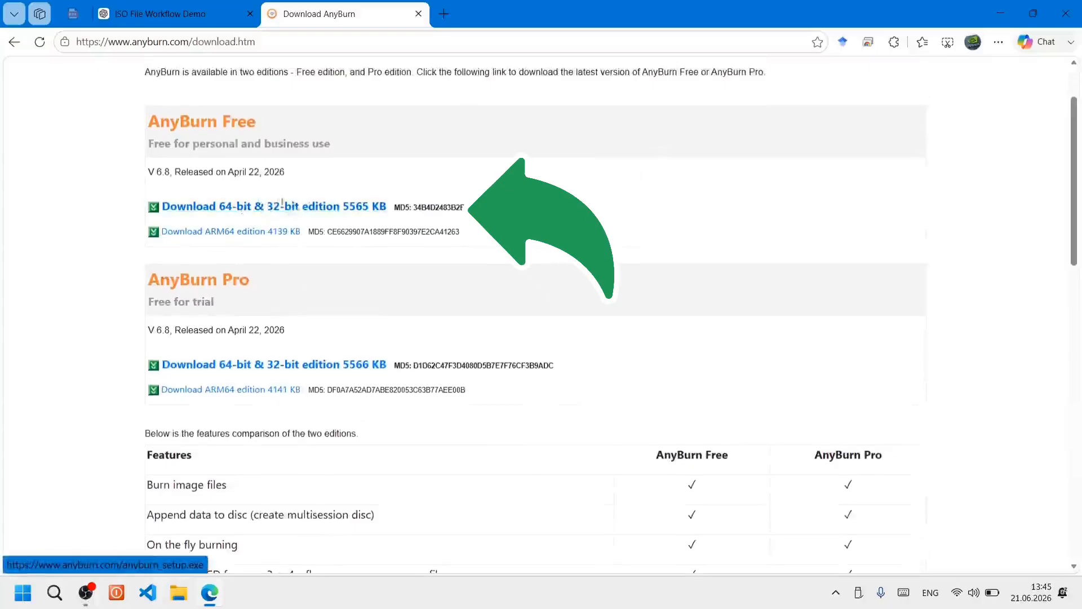
pyautogui.click(272, 207)
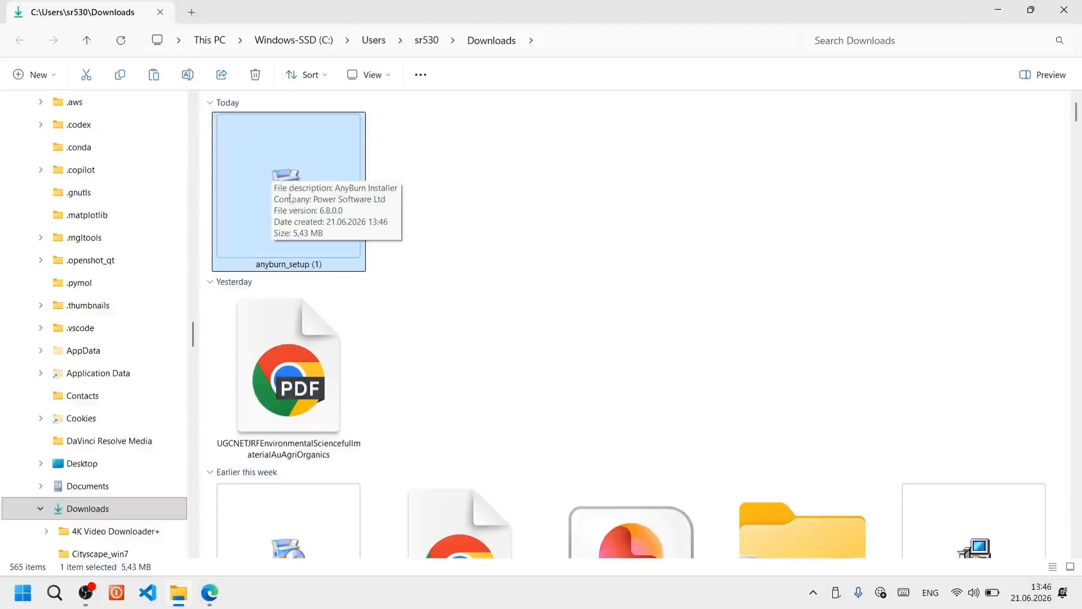
# Run the downloaded anyburn_setup (1) installer, accept the license agreement and complete the AnyBurn 6.8 installation
pyautogui.doubleClick(291, 163)
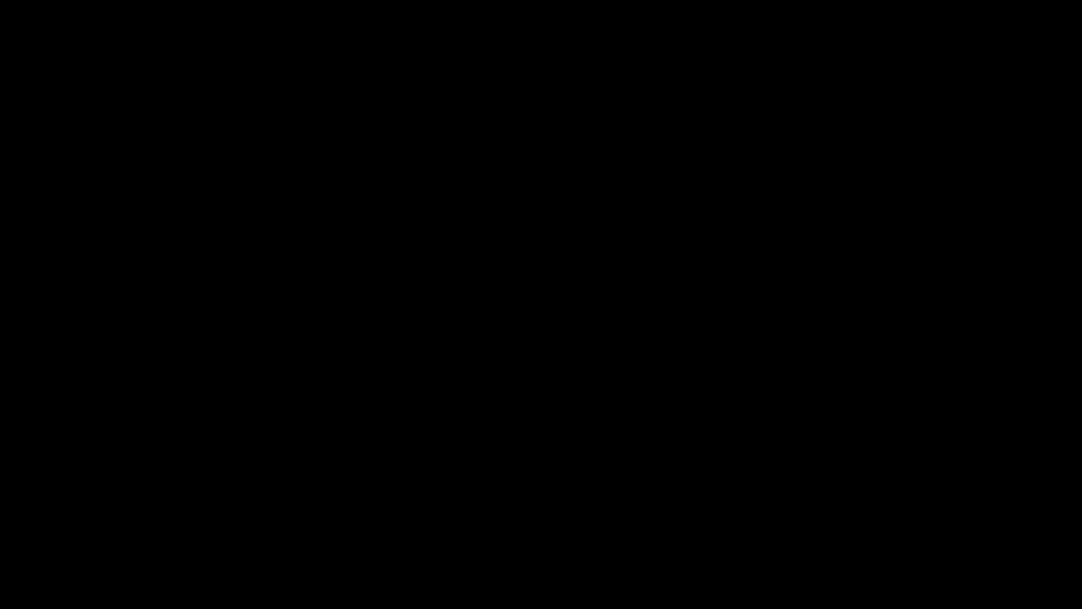
pyautogui.scroll(-15, 534, 290)
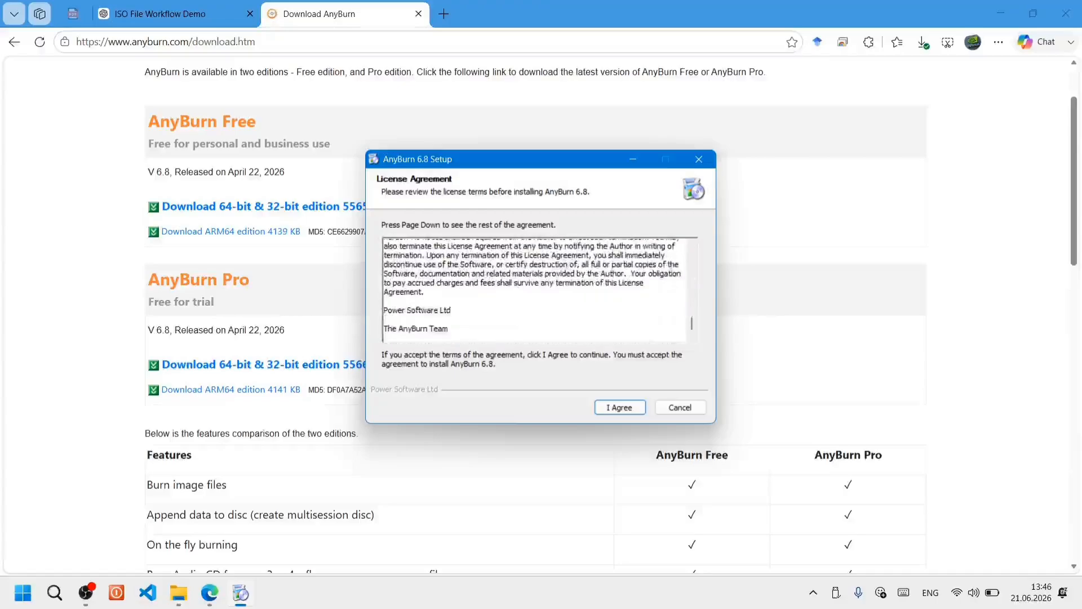
pyautogui.click(620, 407)
pyautogui.click(622, 408)
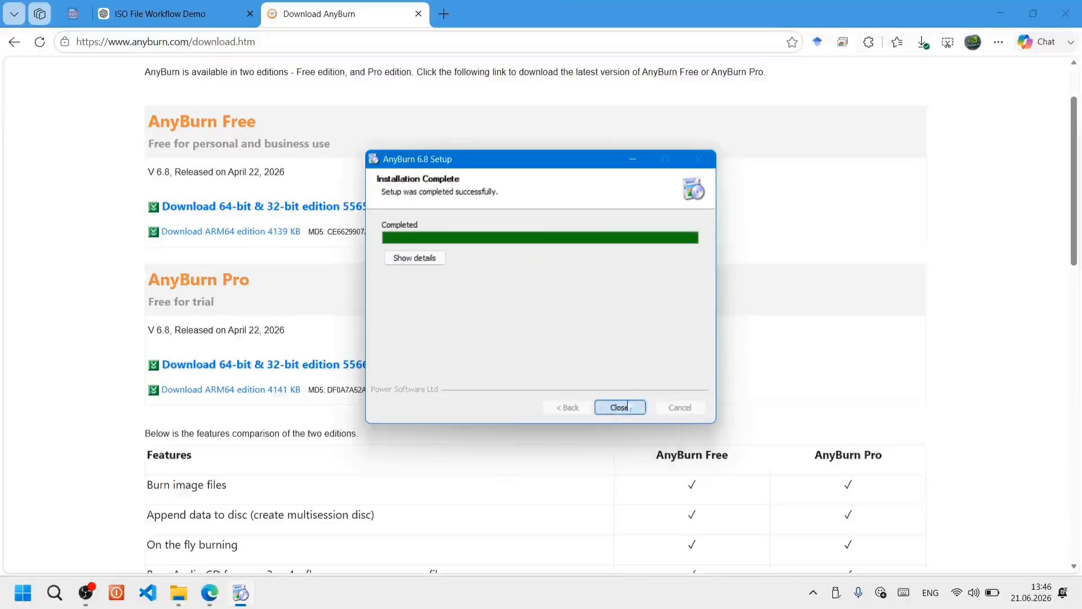
pyautogui.click(628, 405)
pyautogui.click(619, 407)
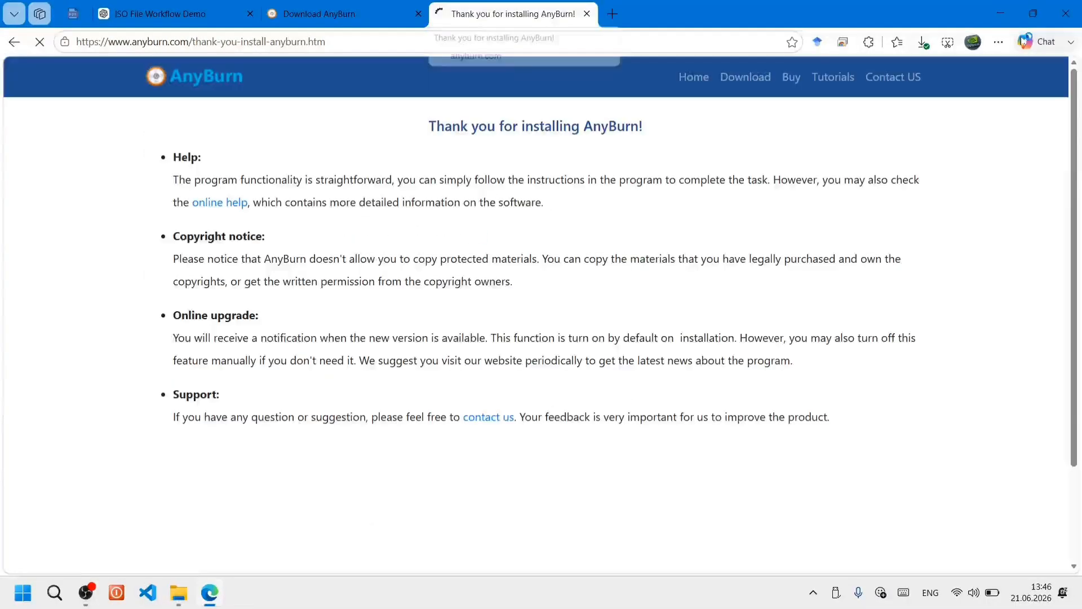
# Minimize the browser, maximize the AnyBurn window and start the task for creating an image file from files/folders
pyautogui.click(1008, 9)
pyautogui.click(1003, 9)
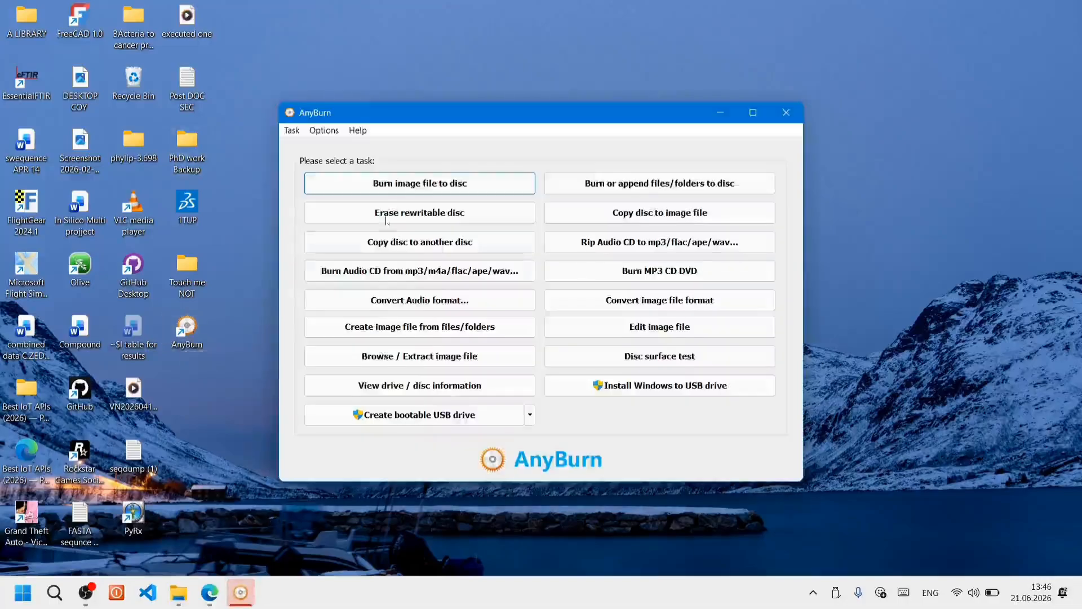
pyautogui.moveTo(531, 106); pyautogui.dragTo(536, 7)
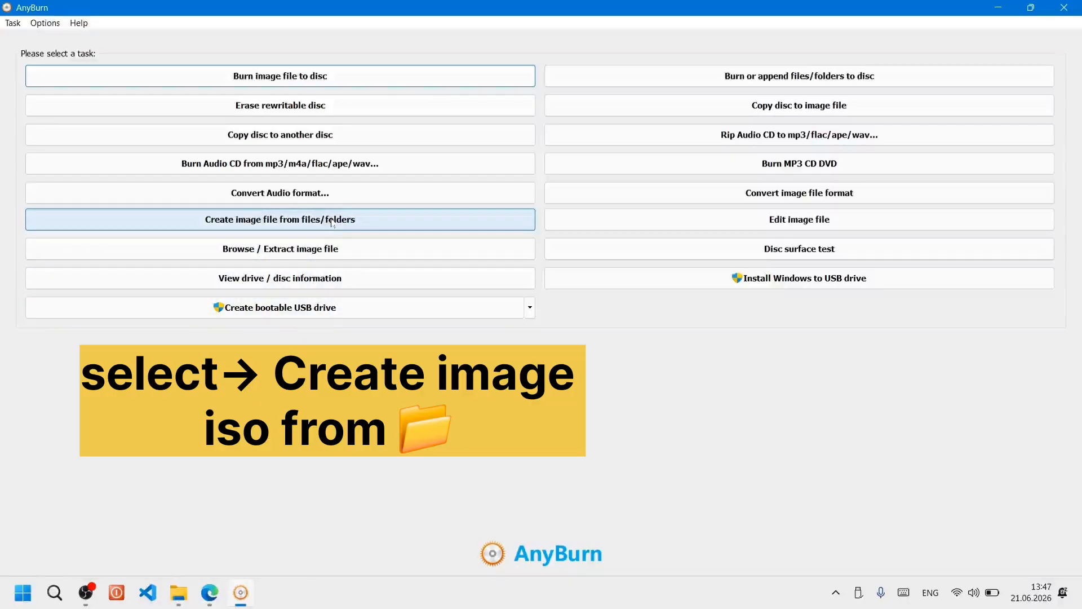
pyautogui.press('XF86AudioMute')
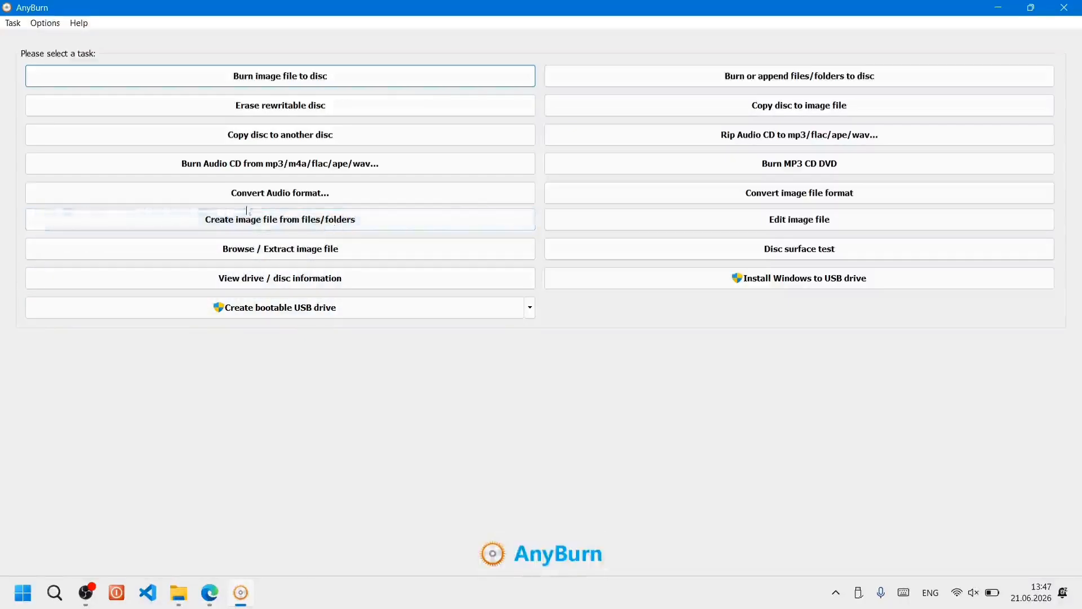
pyautogui.click(339, 221)
pyautogui.moveTo(311, 6)
pyautogui.mouseDown()
pyautogui.moveTo(349, 53)
pyautogui.moveTo(307, 7)
pyautogui.mouseUp()
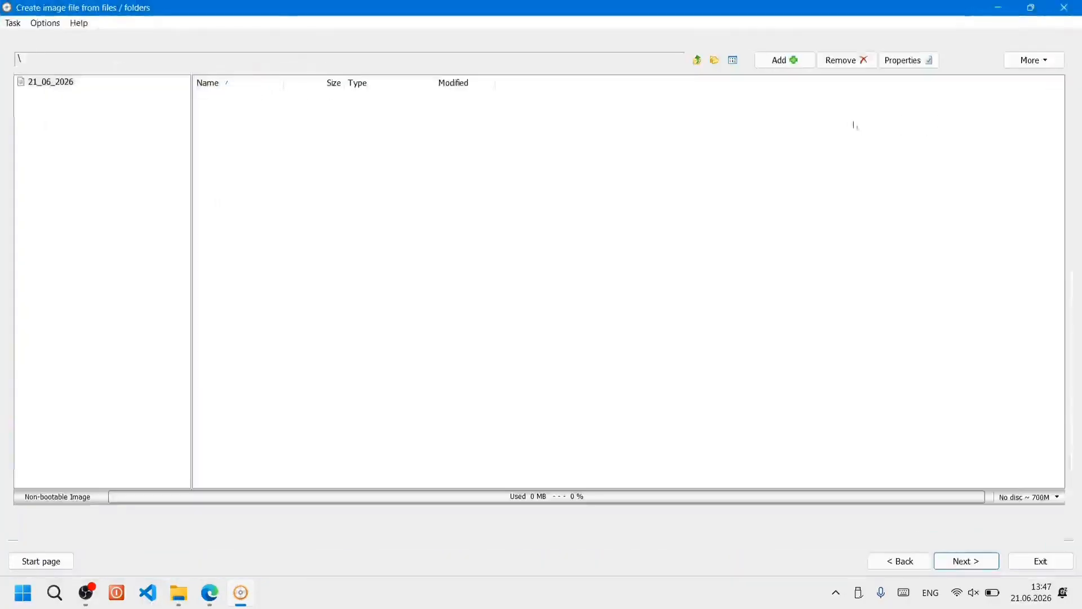
pyautogui.click(40, 84)
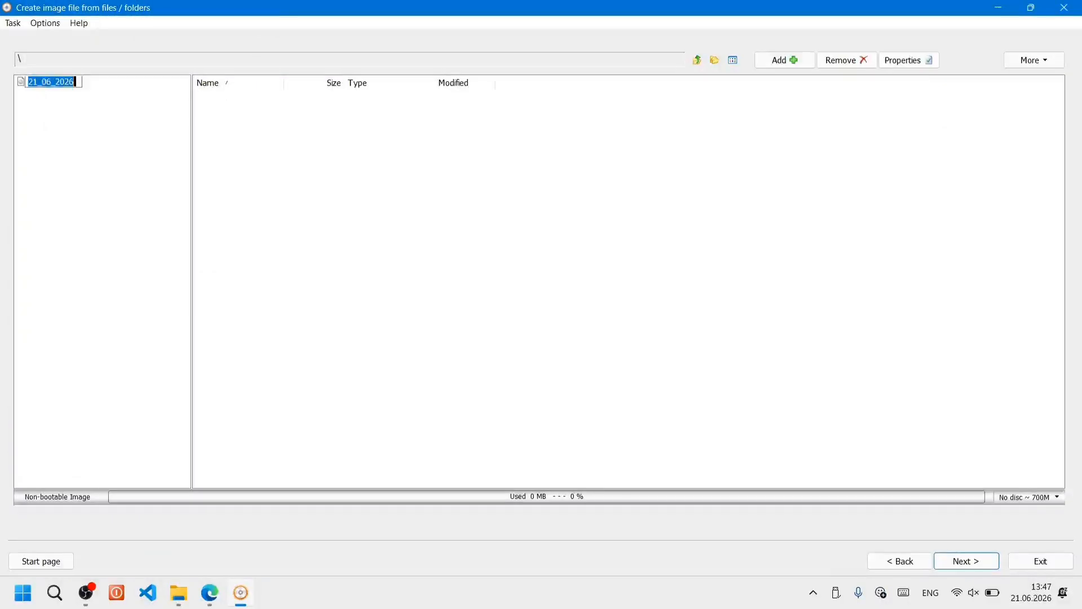
pyautogui.click(51, 82)
pyautogui.press('Return')
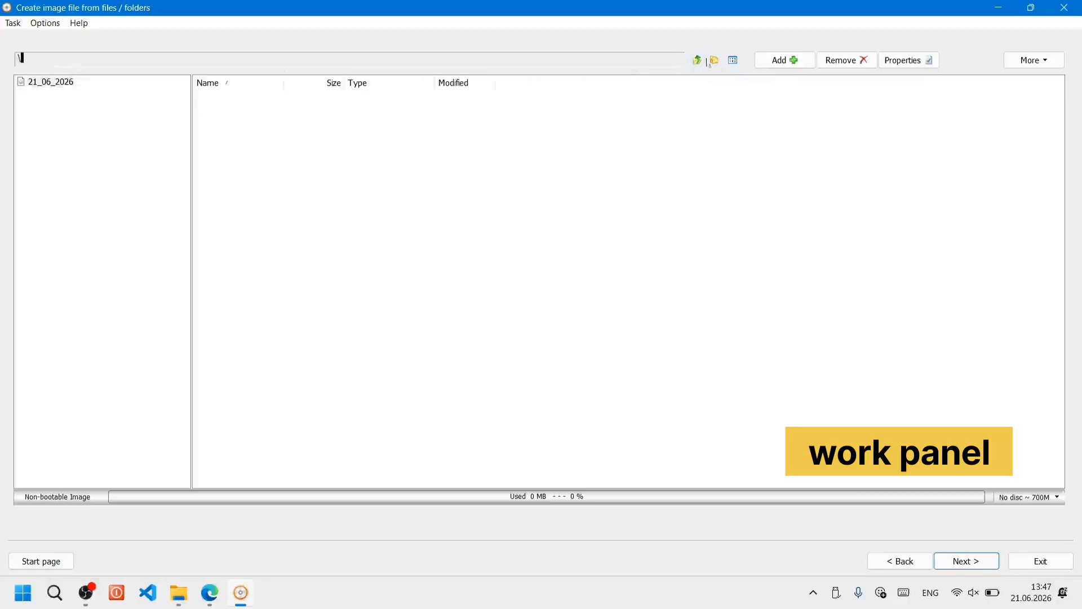
# Set the image content list to Large Icon view and open the disc capacity choices
pyautogui.click(736, 61)
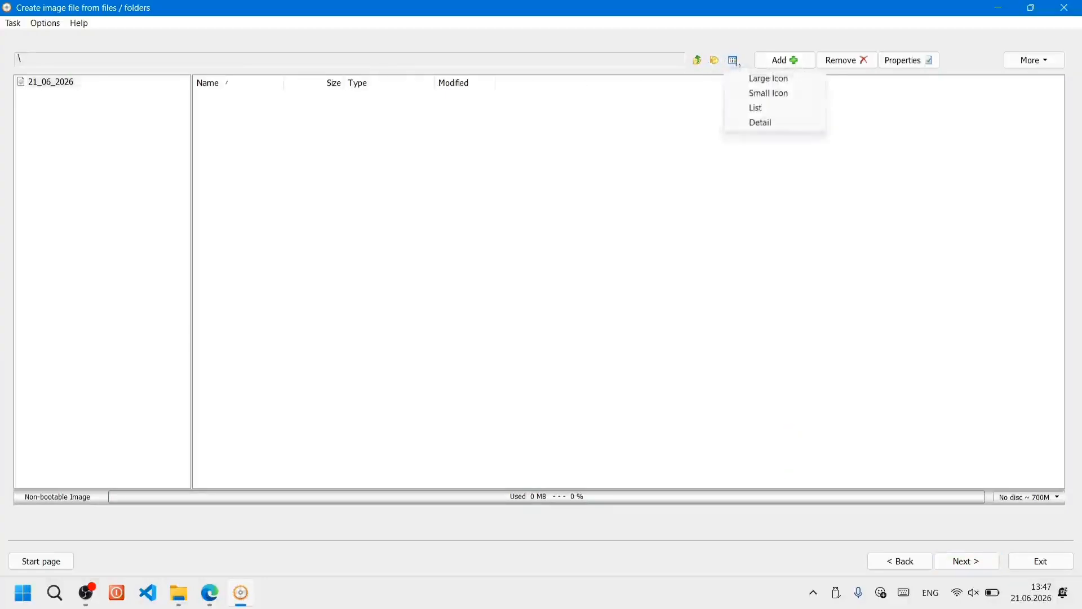
pyautogui.click(765, 81)
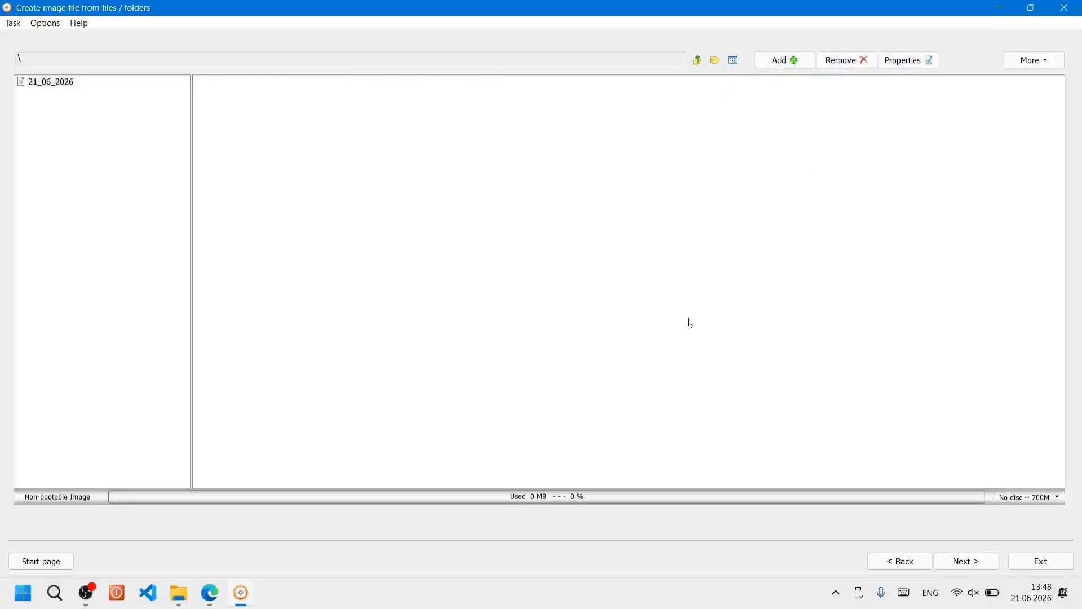
pyautogui.click(1026, 498)
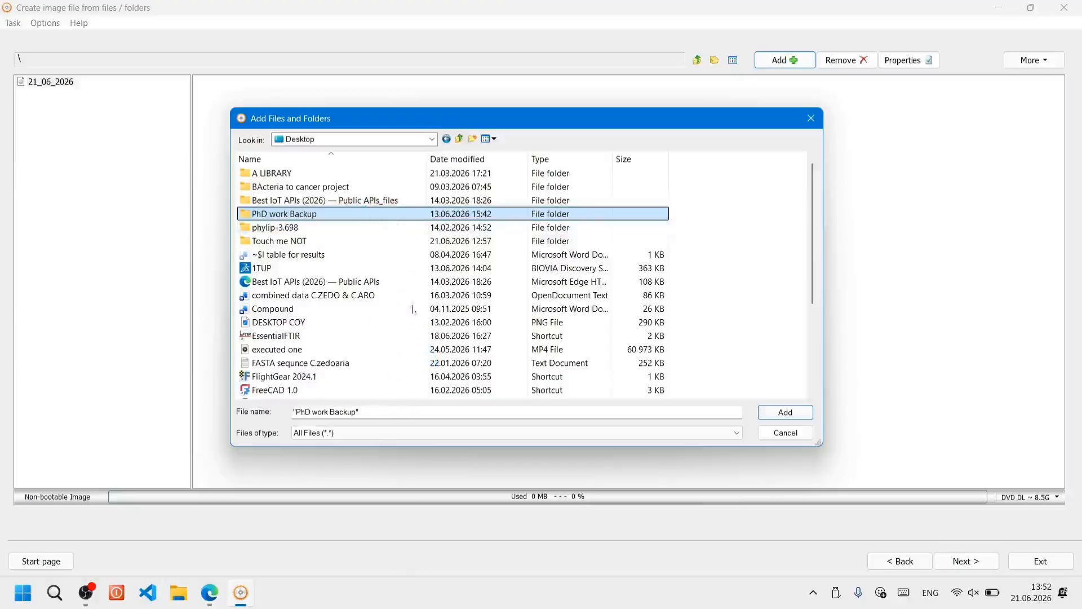
# Check the size of the PhD work Backup folder in its properties, and leave the file selection without adding anything
pyautogui.rightClick(362, 214)
pyautogui.click(395, 561)
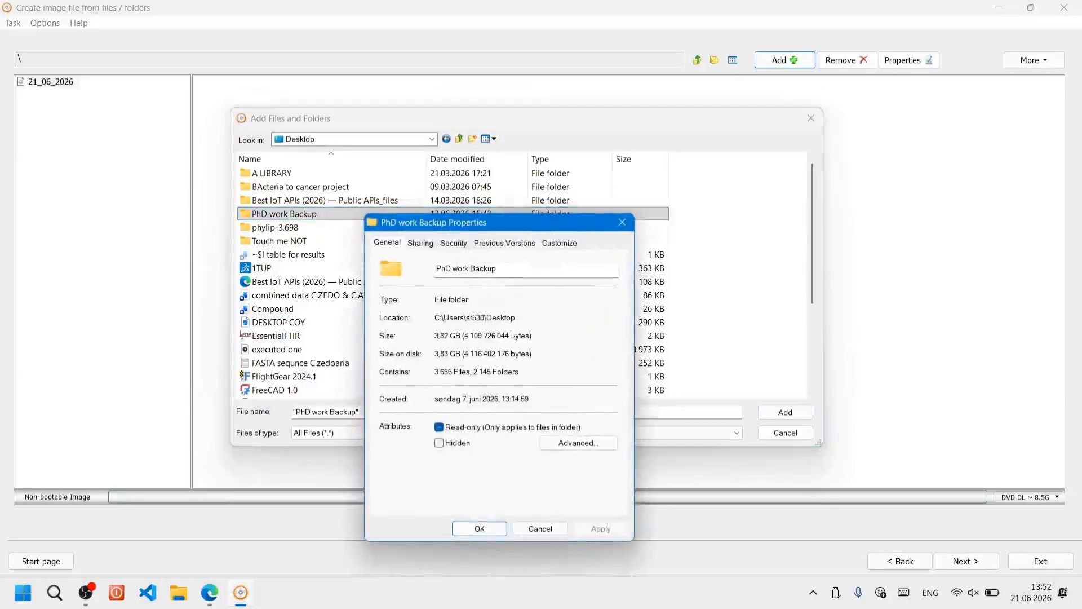
pyautogui.moveTo(524, 222); pyautogui.dragTo(494, 138)
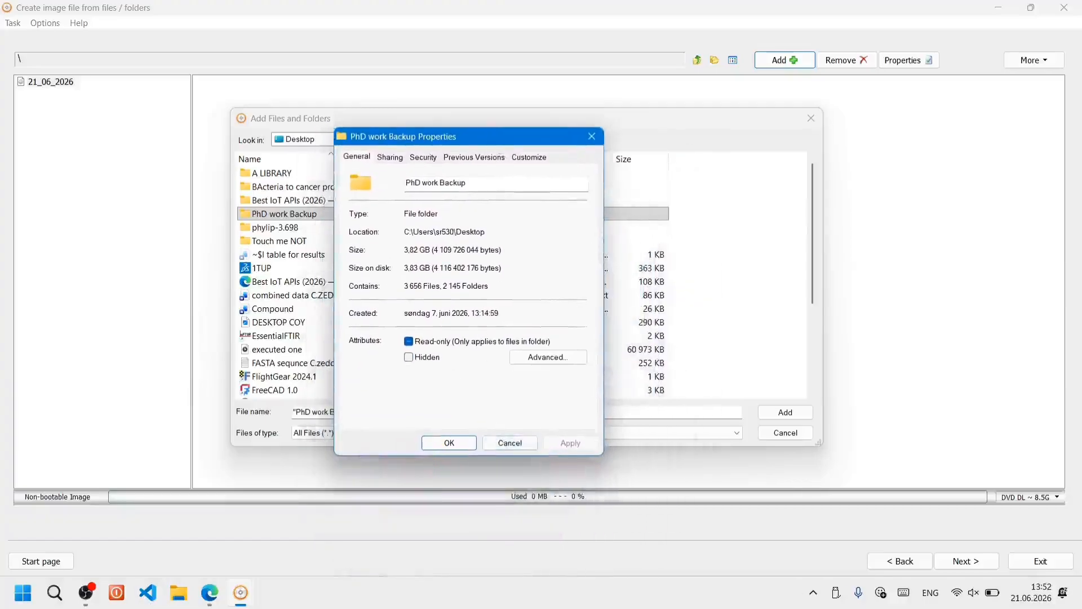
pyautogui.moveTo(404, 250); pyautogui.dragTo(501, 249)
pyautogui.click(510, 442)
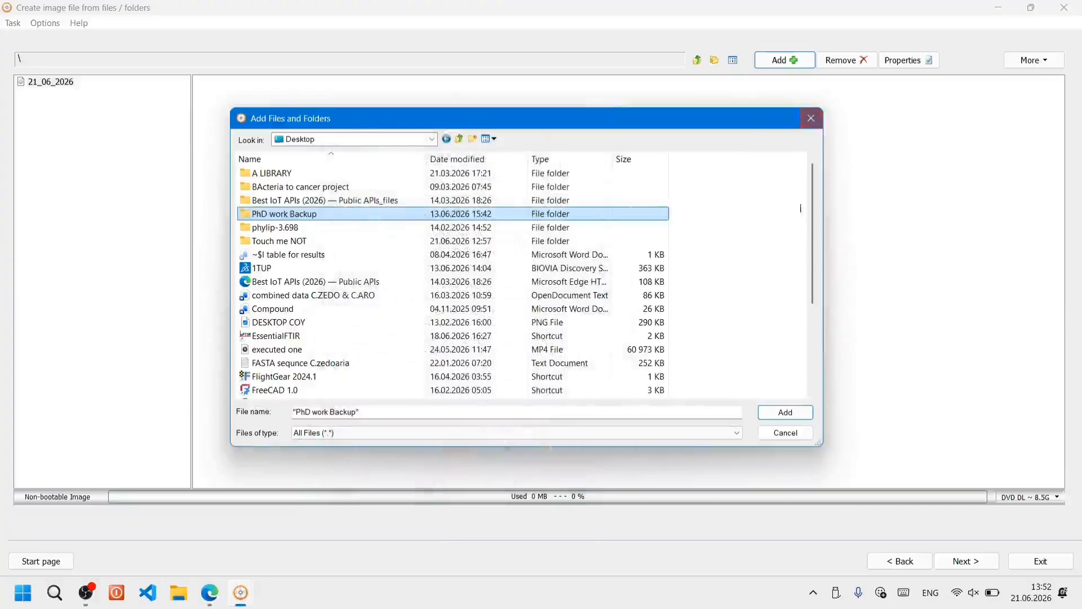
pyautogui.press('Escape')
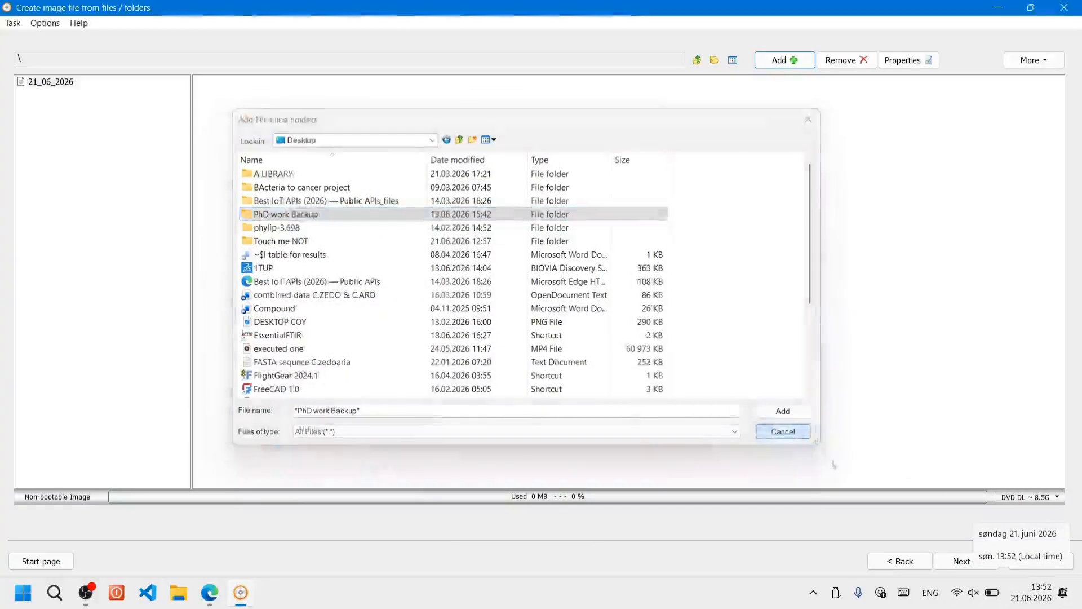
# Set the target disc capacity to DVD 4.7G
pyautogui.click(1049, 497)
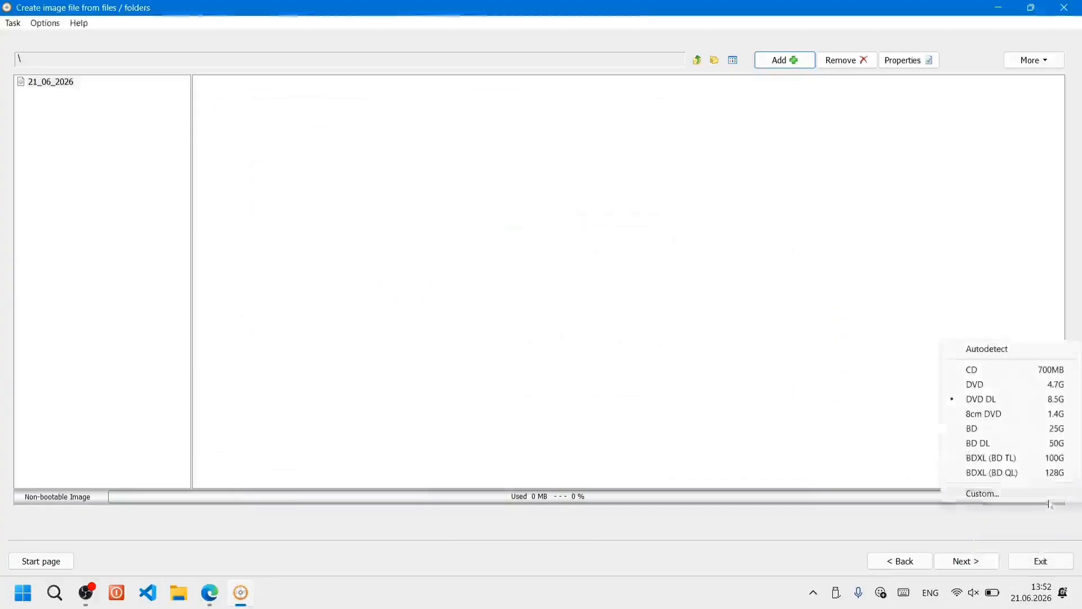
pyautogui.click(992, 386)
# Start adding files to the image and browse to the PhD work Backup folder on the Desktop
pyautogui.click(785, 61)
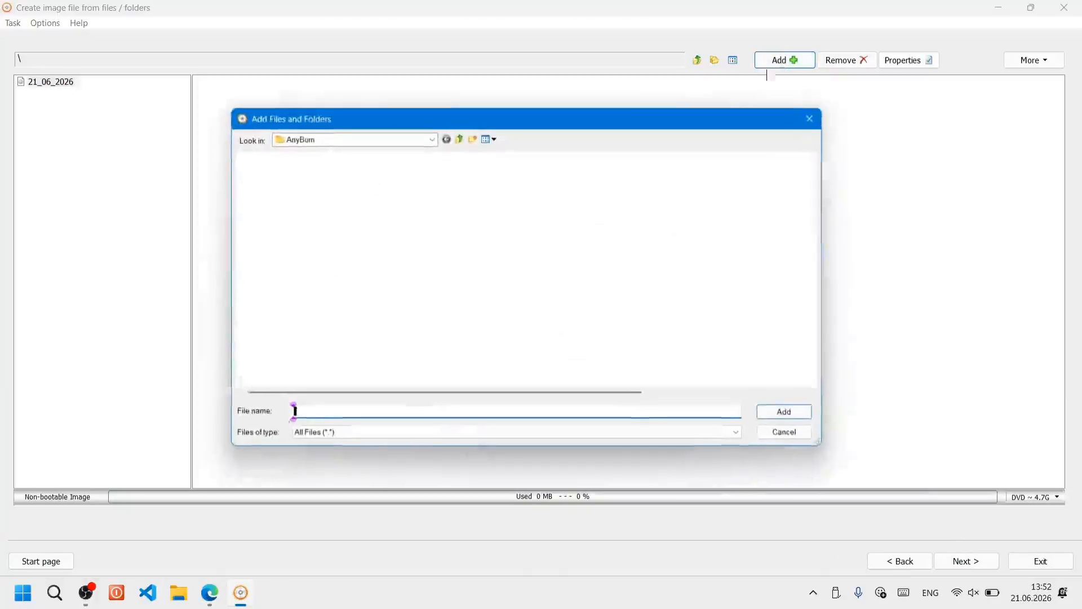
pyautogui.click(465, 142)
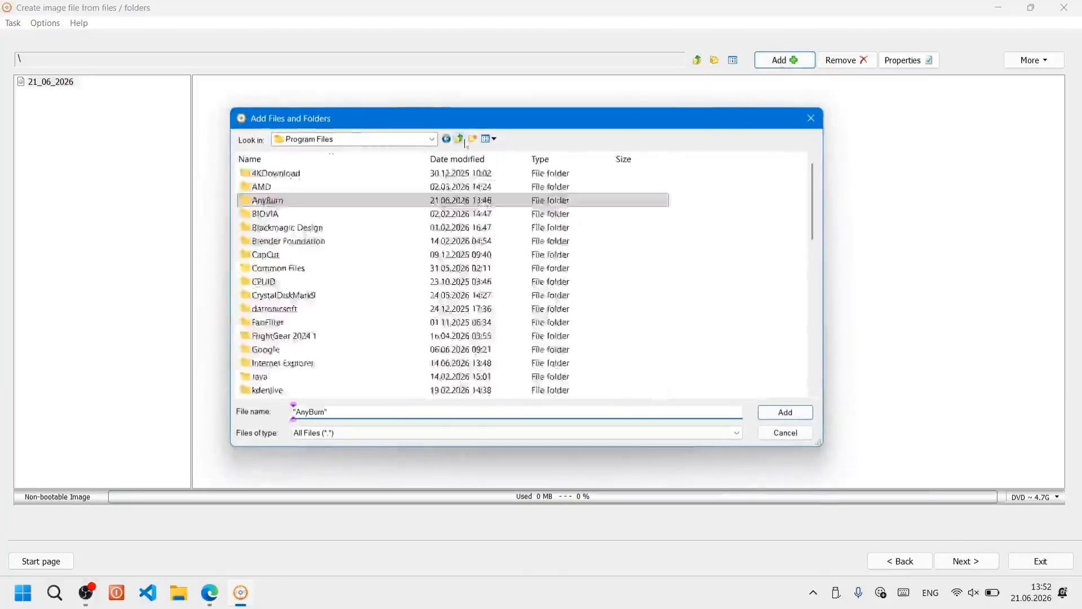
pyautogui.click(466, 142)
pyautogui.click(466, 142)
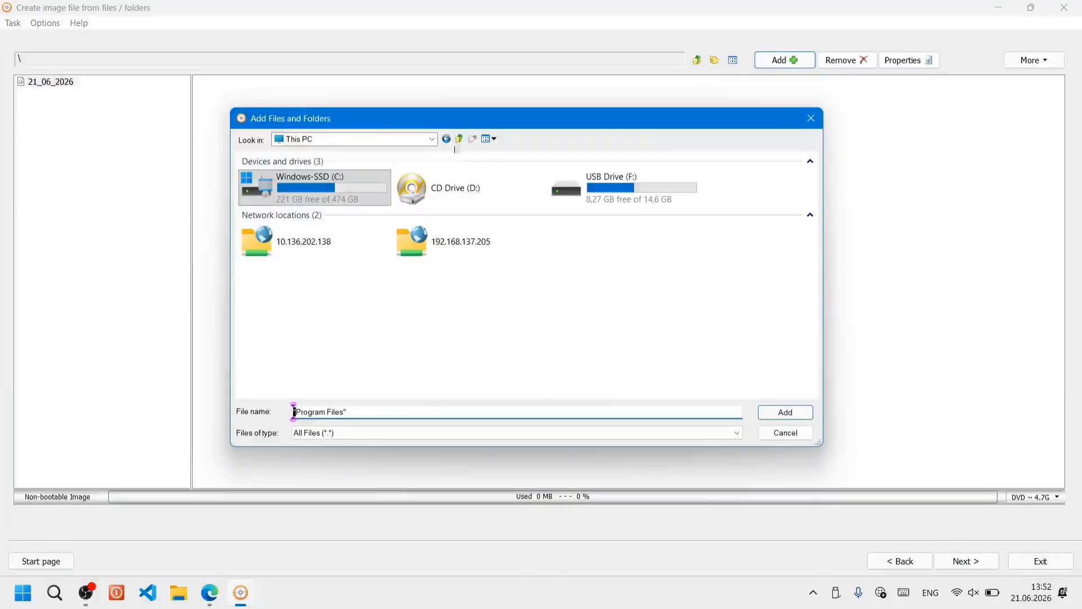
pyautogui.click(465, 142)
pyautogui.doubleClick(439, 169)
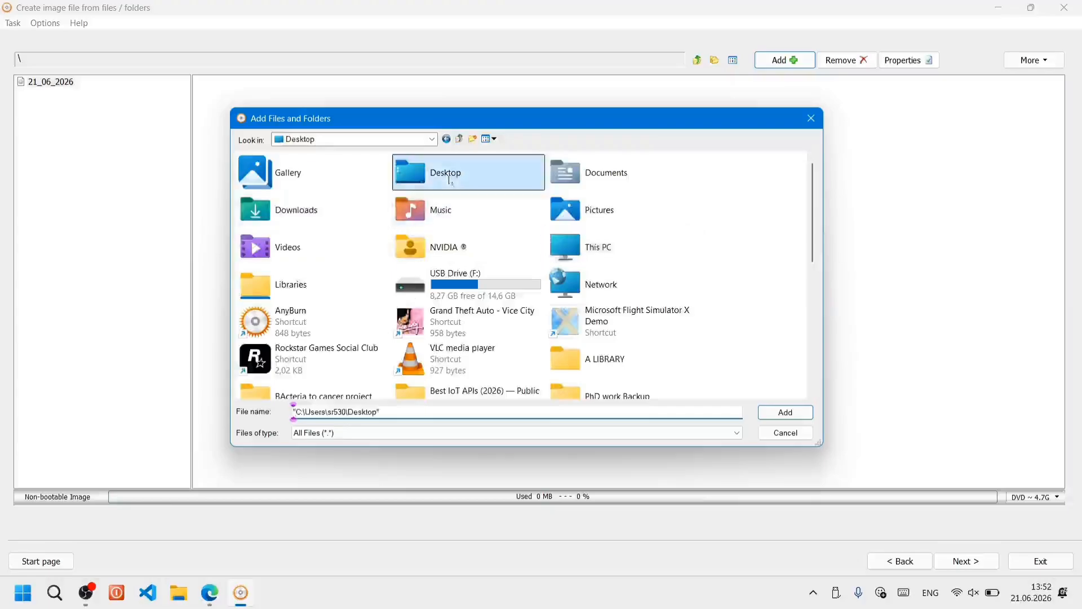
pyautogui.doubleClick(299, 214)
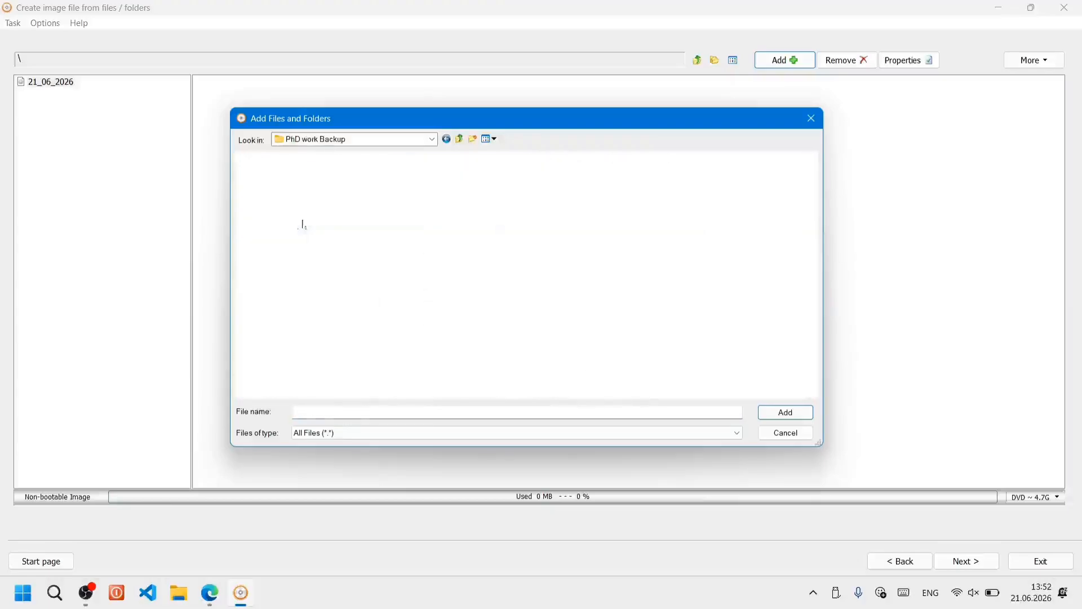
# Add all files and folders inside the PhD work Backup folder to the image
pyautogui.click(361, 323)
pyautogui.scroll(-5, 359, 298)
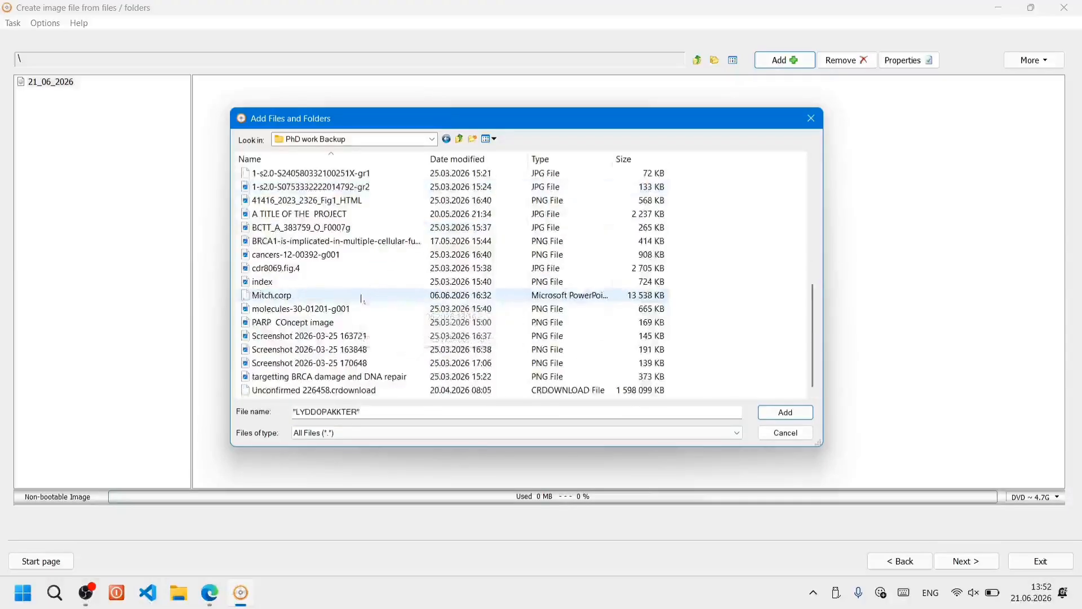
pyautogui.scroll(5, 363, 292)
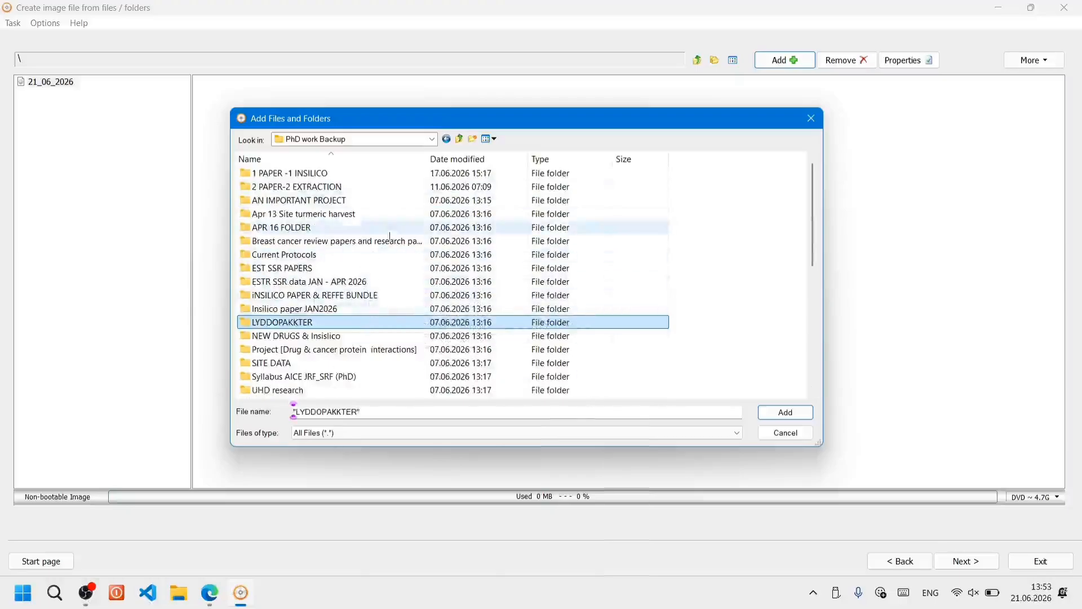
pyautogui.scroll(-5, 384, 247)
pyautogui.scroll(5, 383, 248)
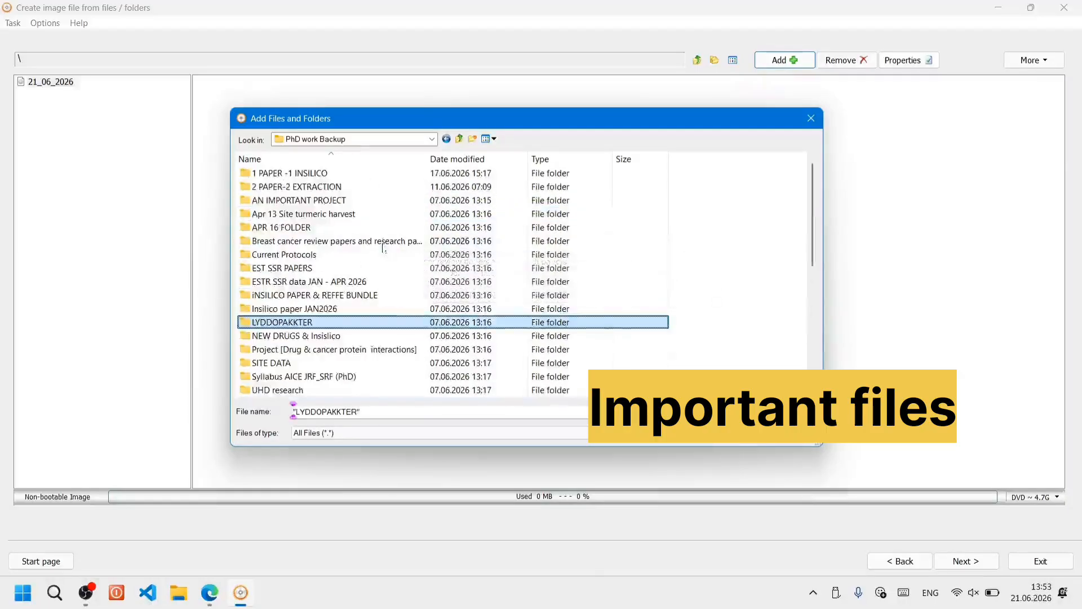
pyautogui.hotkey('ctrl', 'a')
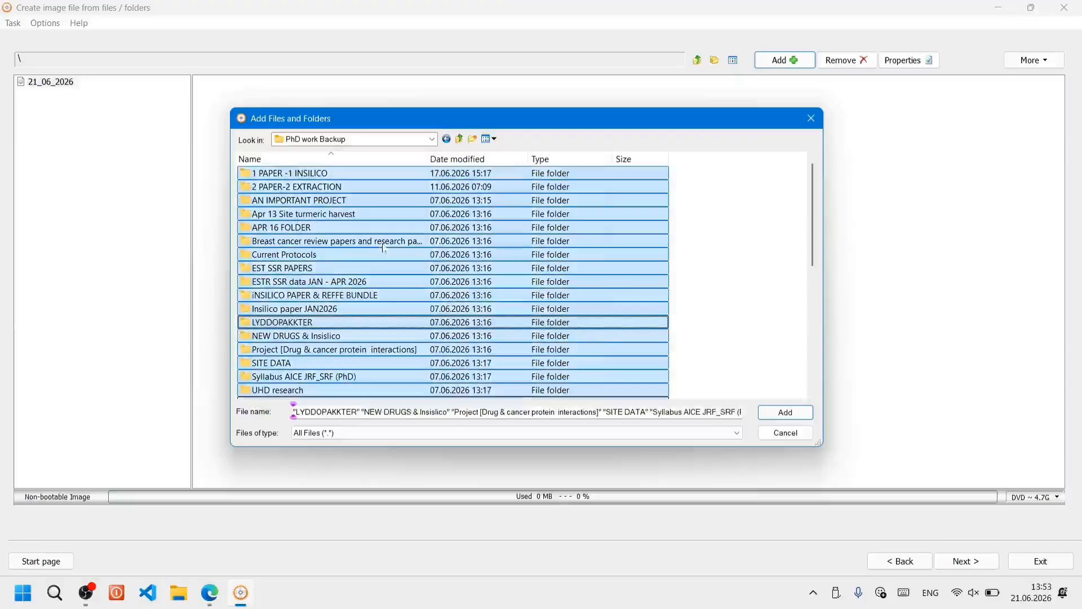
pyautogui.scroll(-7, 384, 249)
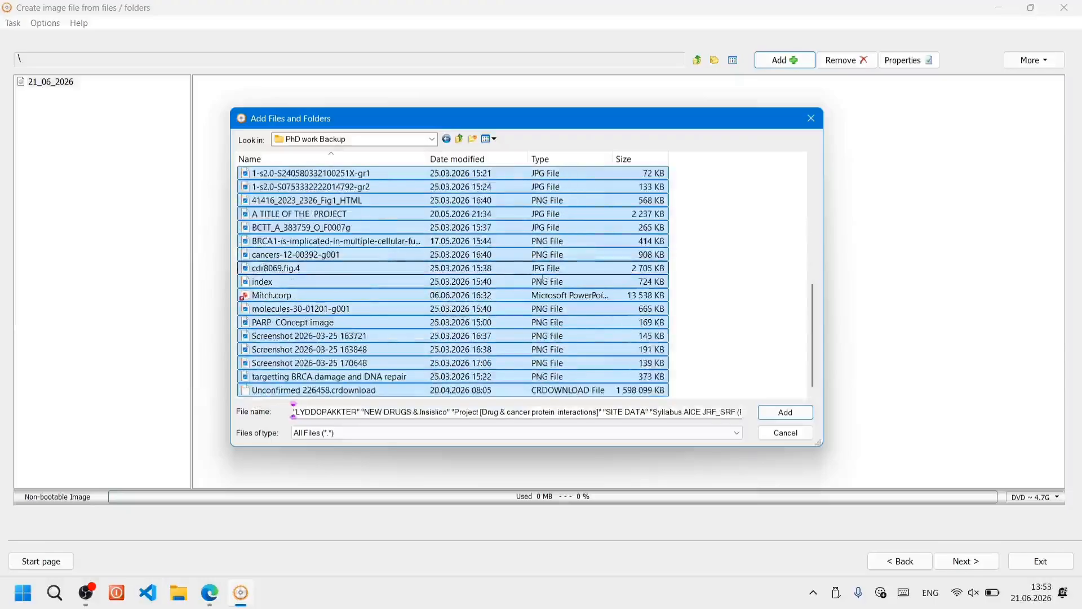
pyautogui.scroll(7, 652, 331)
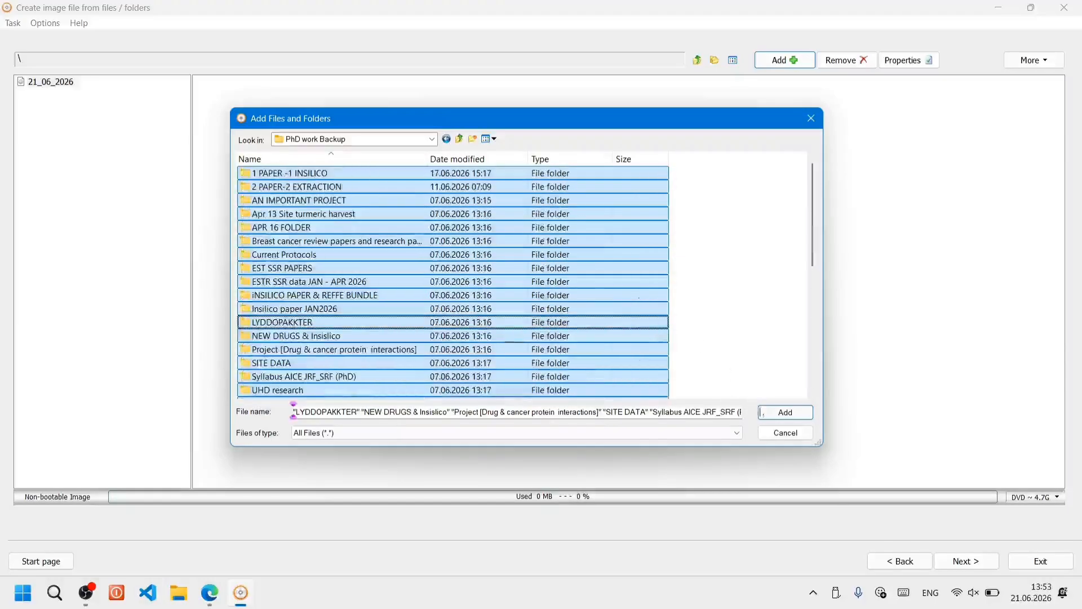
pyautogui.click(781, 414)
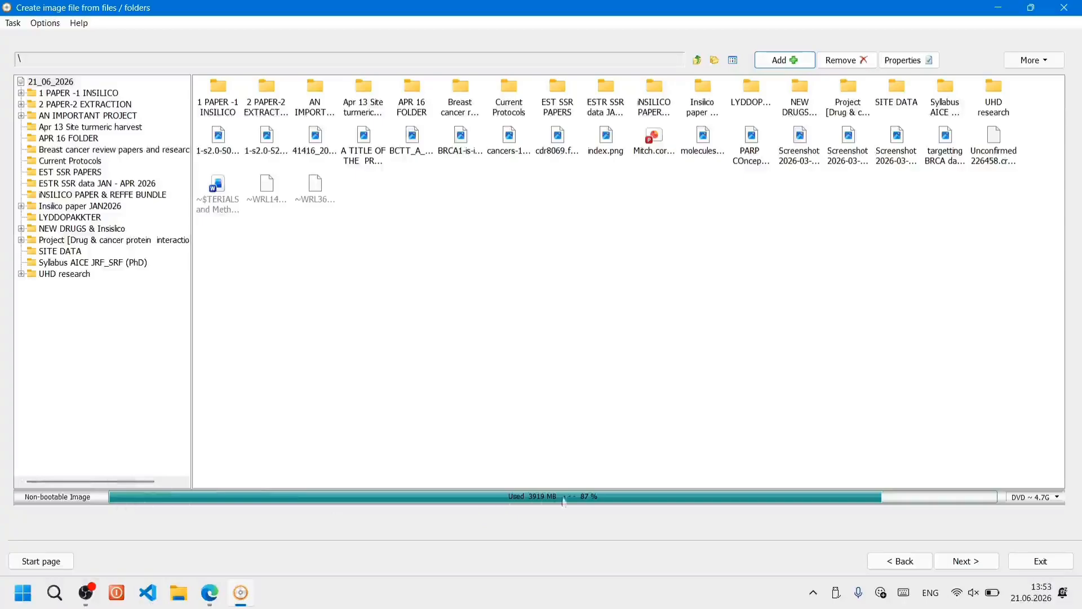
pyautogui.moveTo(333, 251); pyautogui.dragTo(1064, 85)
pyautogui.click(832, 297)
pyautogui.click(733, 60)
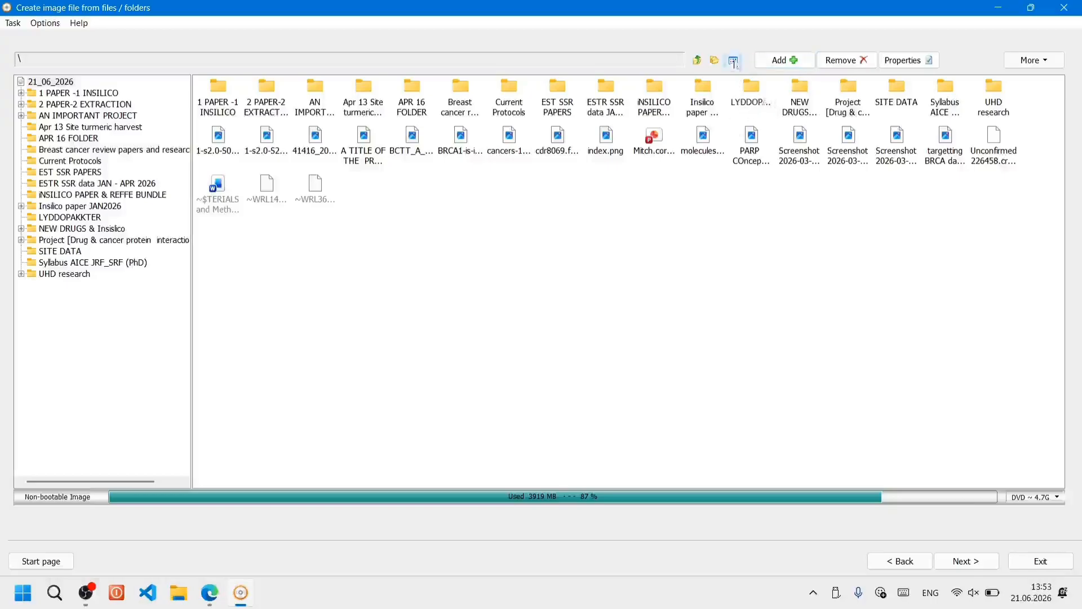
pyautogui.click(758, 82)
# Continue to the destination settings and choose Standard ISO Images (.ISO) as the image file type
pyautogui.click(973, 565)
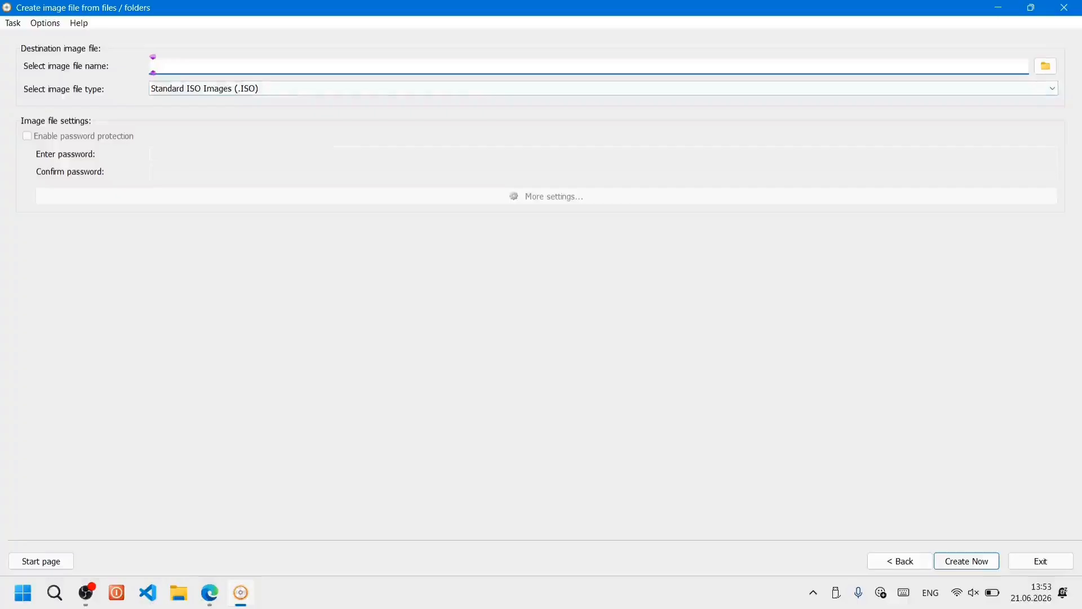
pyautogui.click(241, 88)
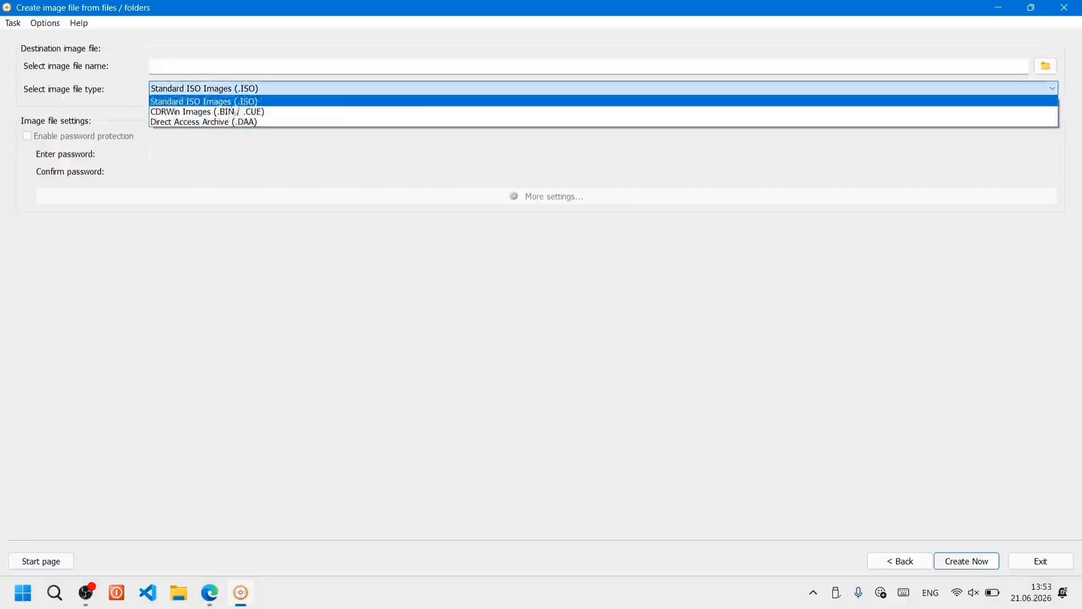
pyautogui.click(246, 103)
pyautogui.click(247, 90)
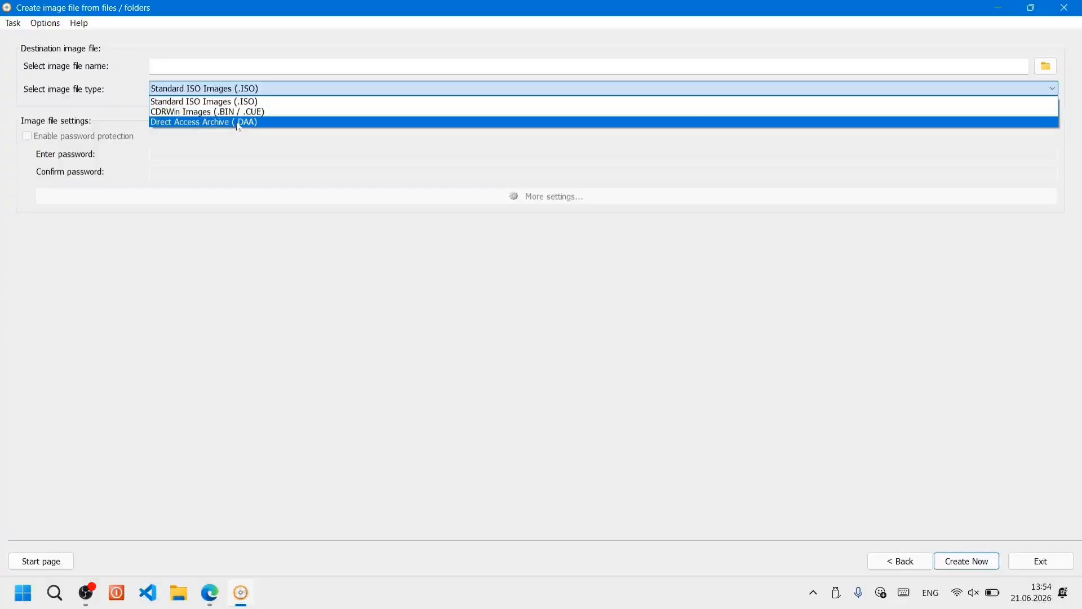
pyautogui.click(214, 105)
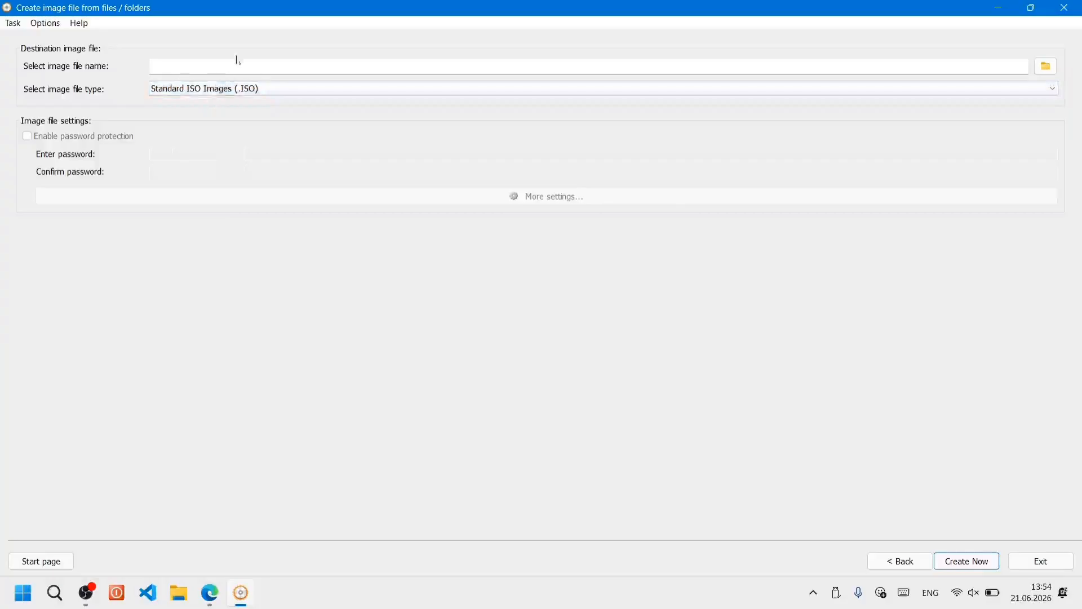
# Enter "My Orginal record" as the name of the destination image file
pyautogui.click(153, 65)
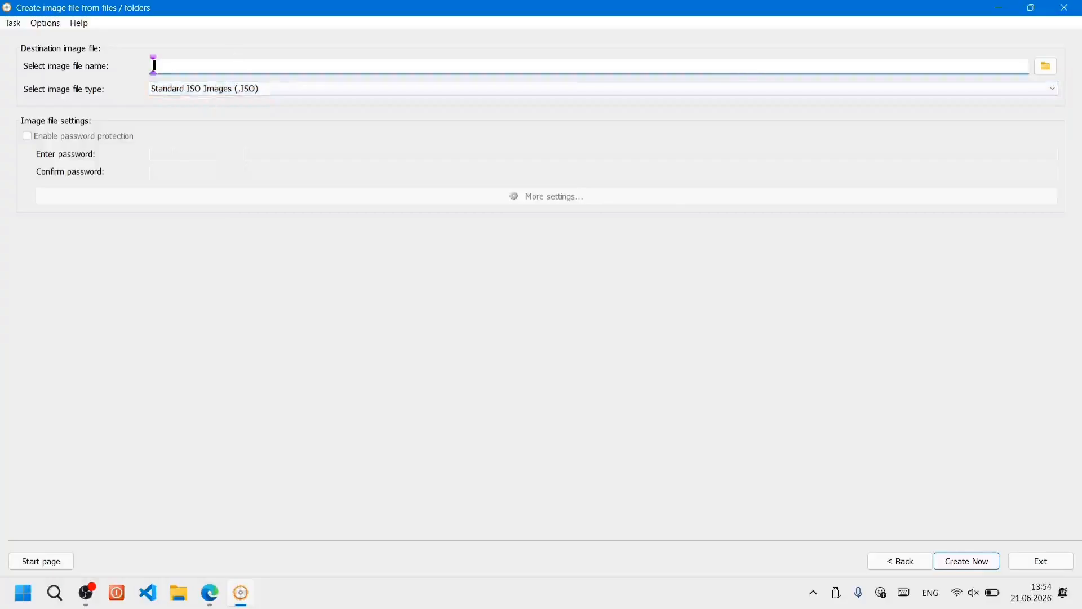
pyautogui.write('My ')
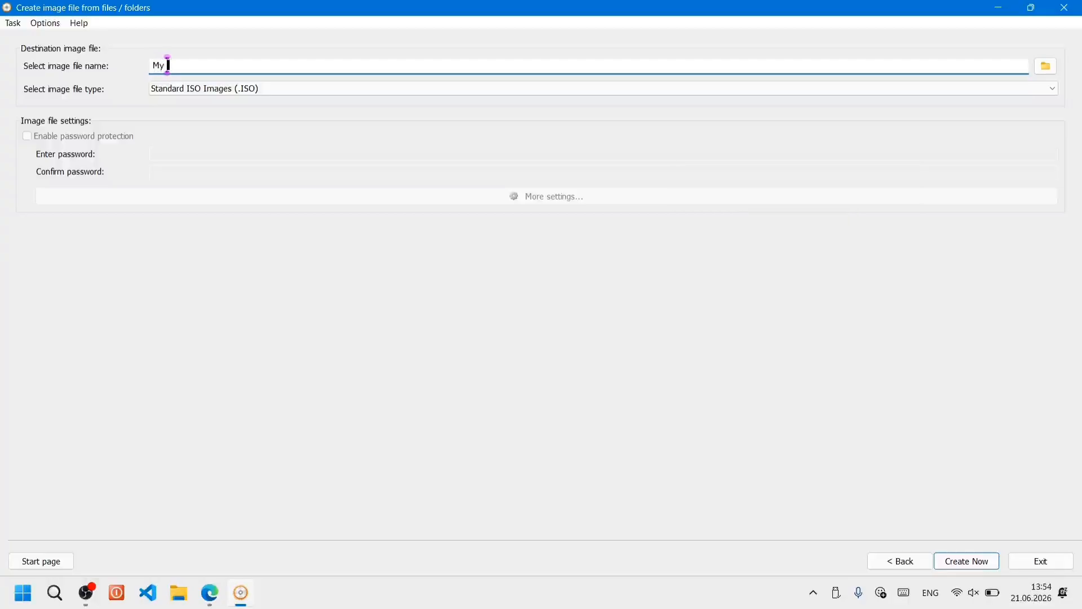
pyautogui.write('Orginal')
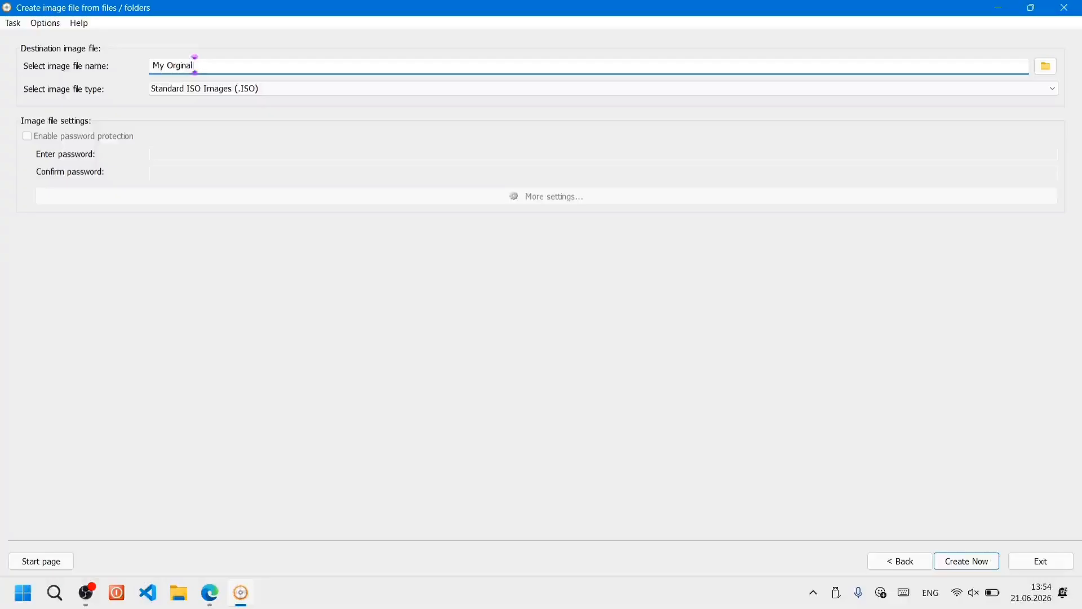
pyautogui.write(' record')
pyautogui.doubleClick(194, 65)
pyautogui.click(195, 66)
# Set the image file's save location to the PhD work Backup folder on the Desktop, keeping the name My Orginal record
pyautogui.click(1044, 67)
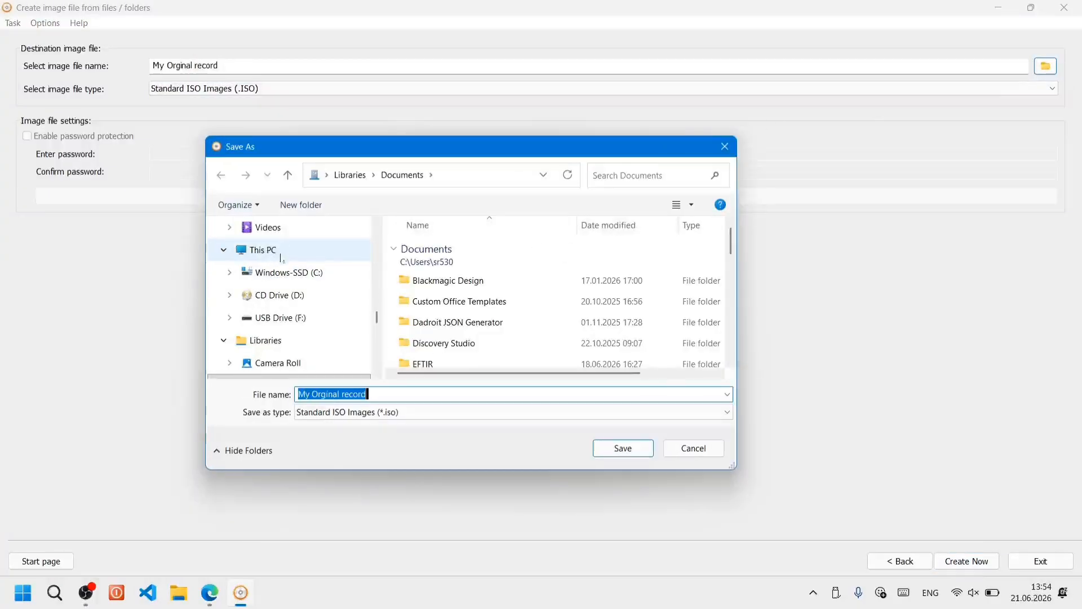
pyautogui.click(281, 253)
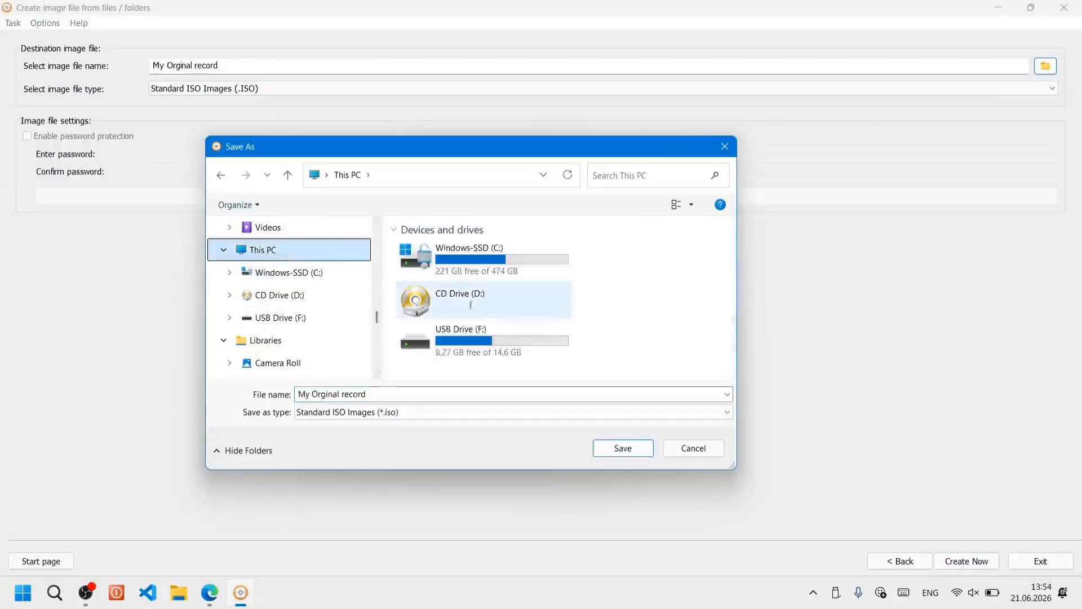
pyautogui.scroll(10, 327, 286)
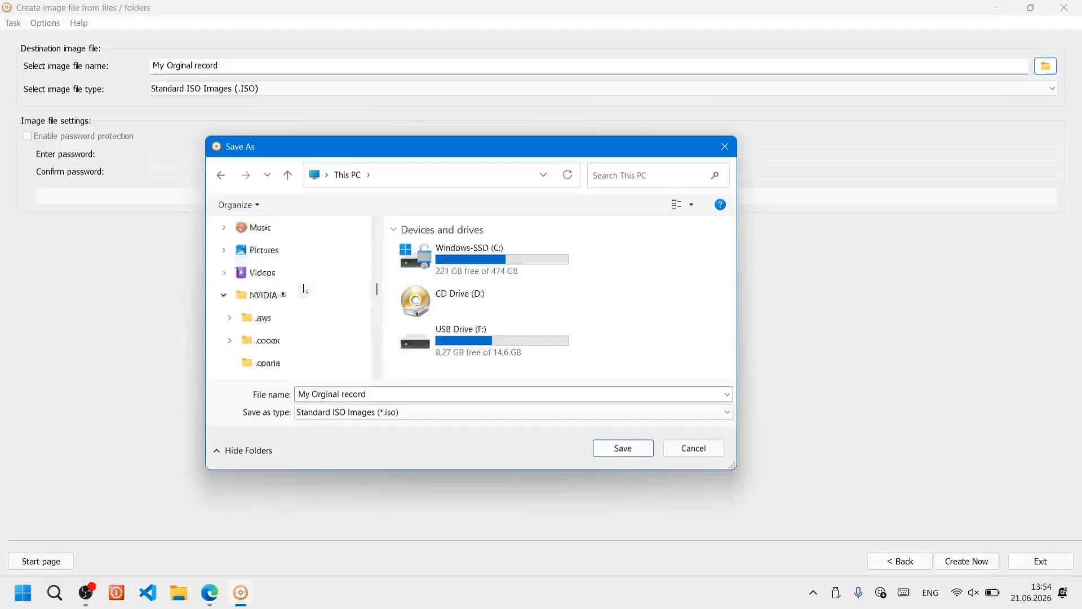
pyautogui.scroll(5, 306, 282)
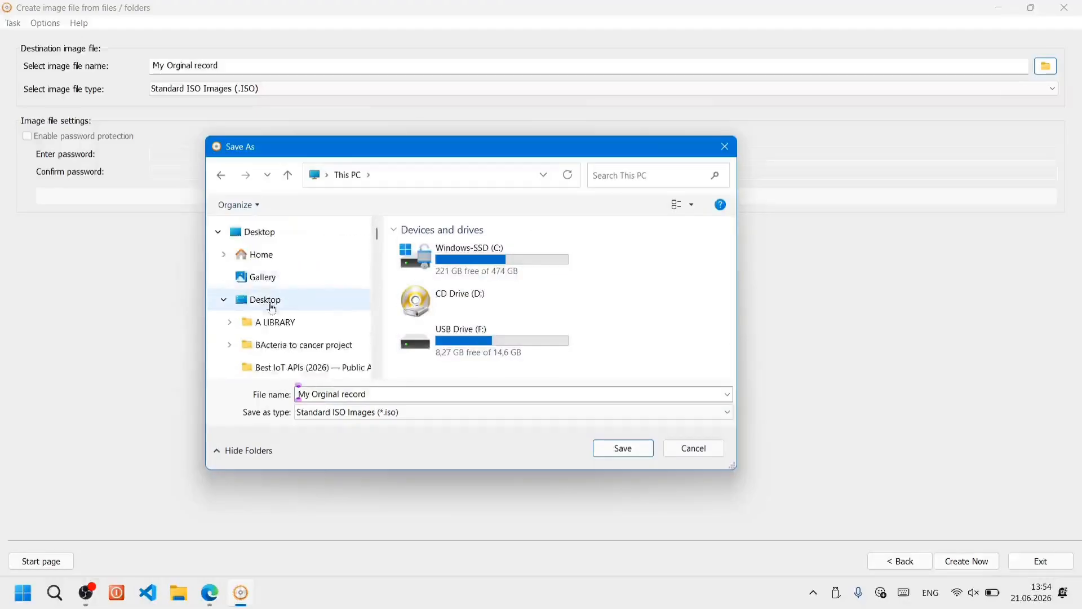
pyautogui.click(286, 307)
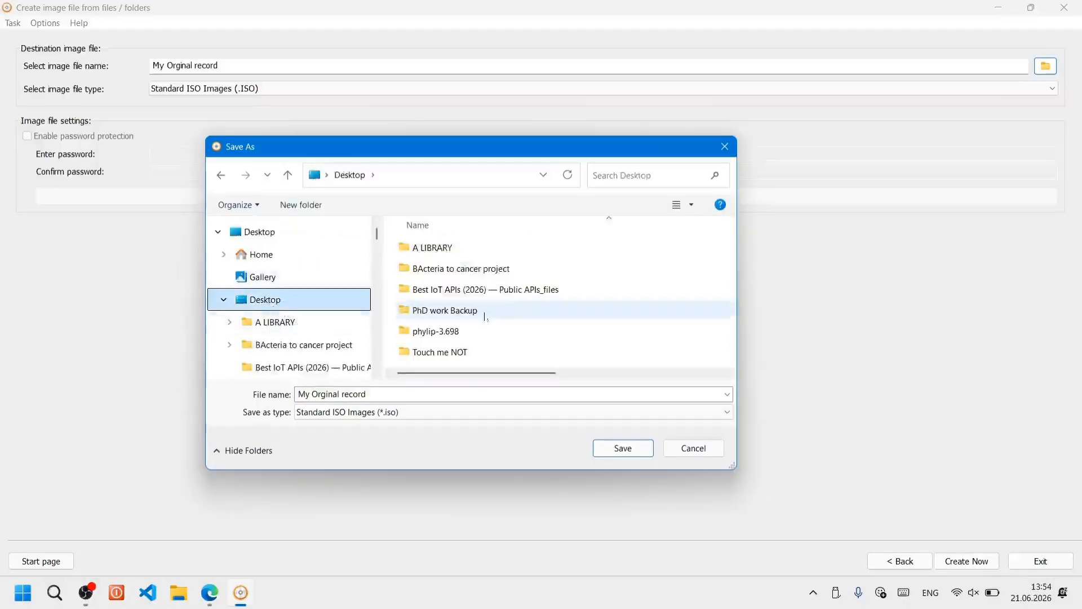
pyautogui.click(484, 314)
pyautogui.doubleClick(484, 316)
pyautogui.scroll(-3, 547, 279)
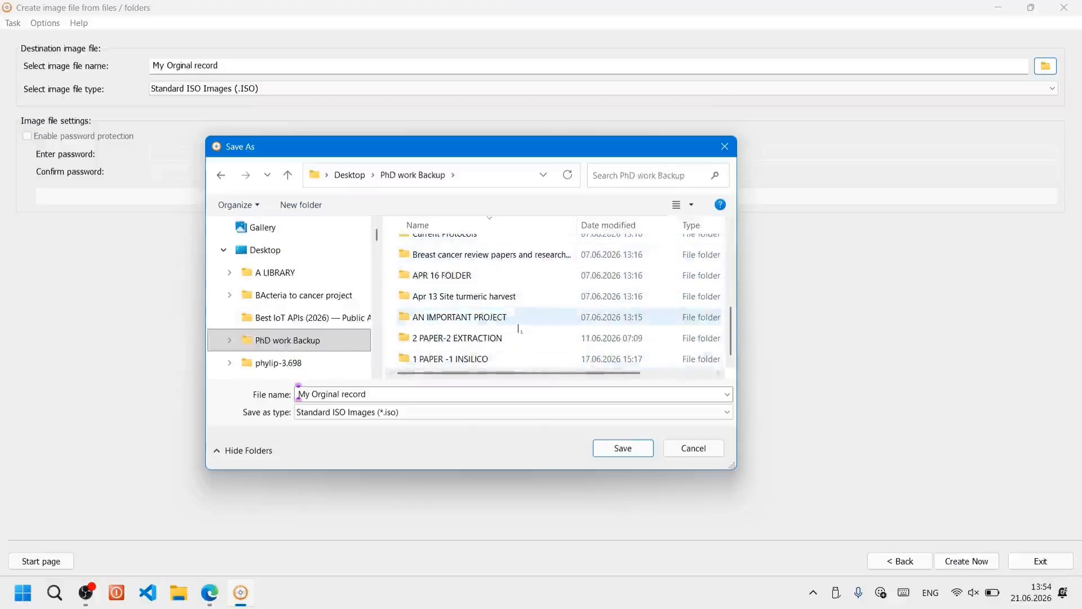
pyautogui.scroll(3, 518, 329)
pyautogui.scroll(-3, 519, 328)
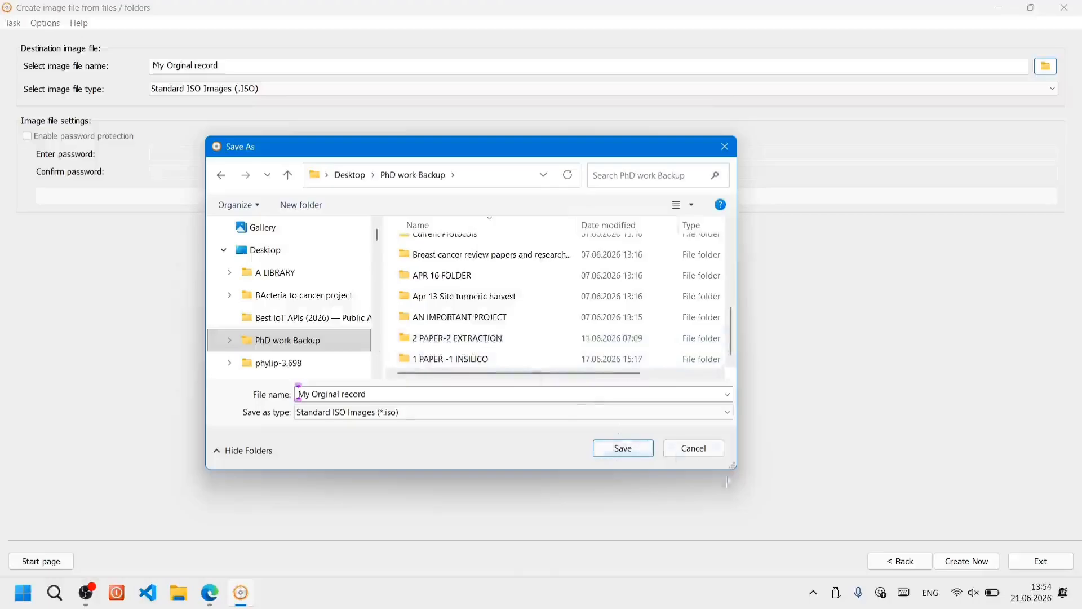
pyautogui.moveTo(732, 466); pyautogui.dragTo(1059, 568)
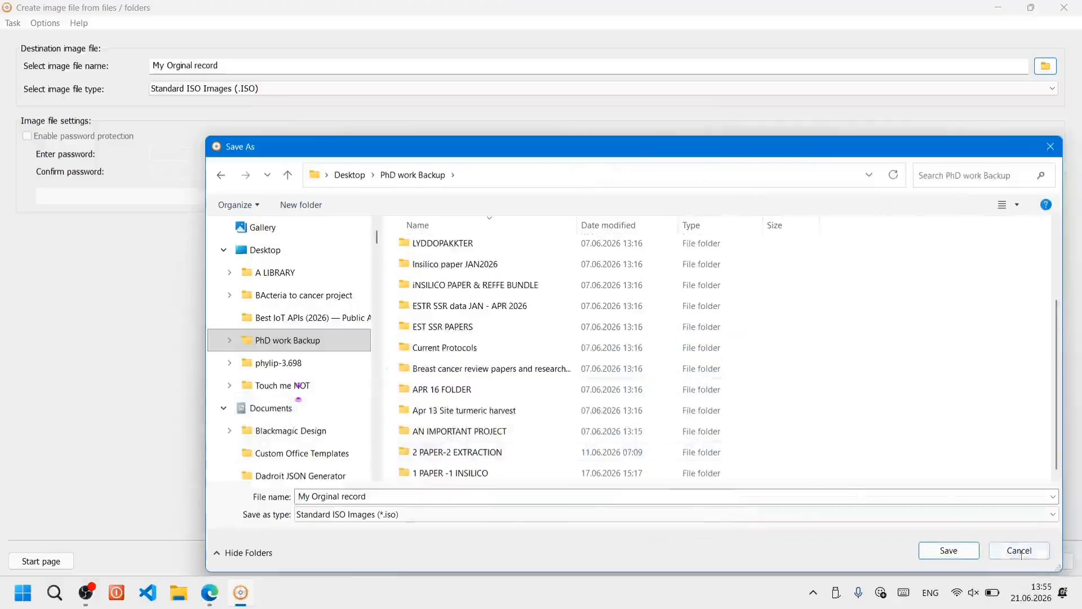
pyautogui.click(940, 552)
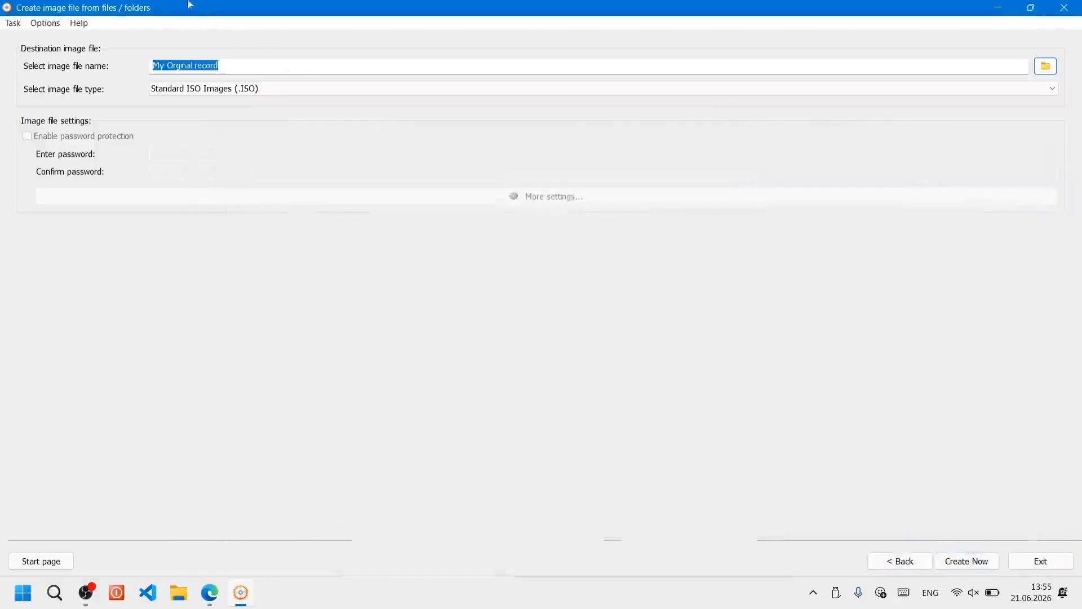
# Start creating the image file, and accept the truncation of file and folder names after reviewing the list
pyautogui.click(957, 560)
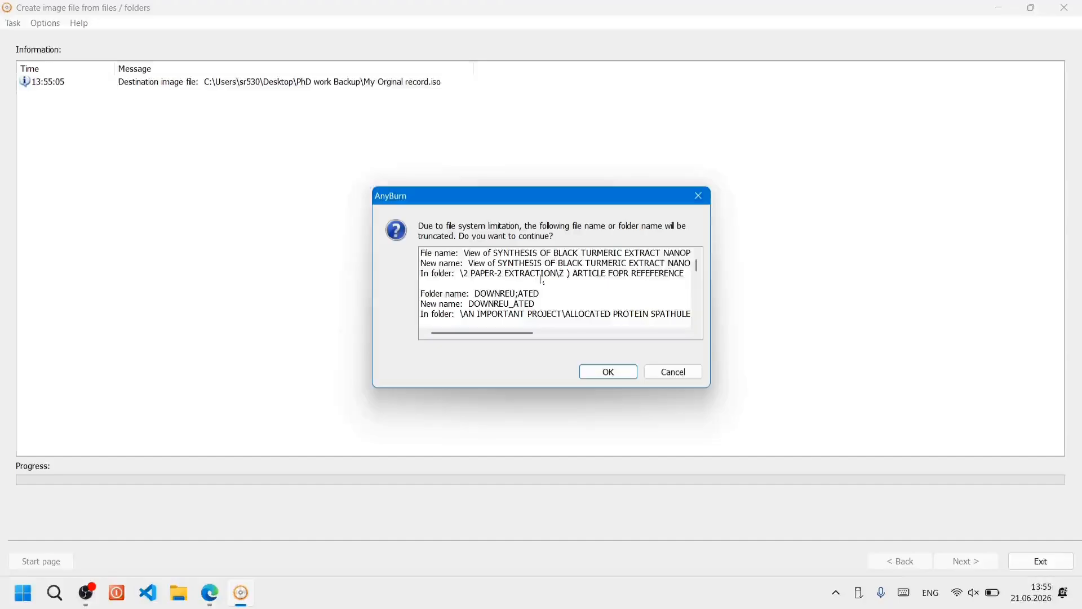
pyautogui.scroll(-8, 541, 279)
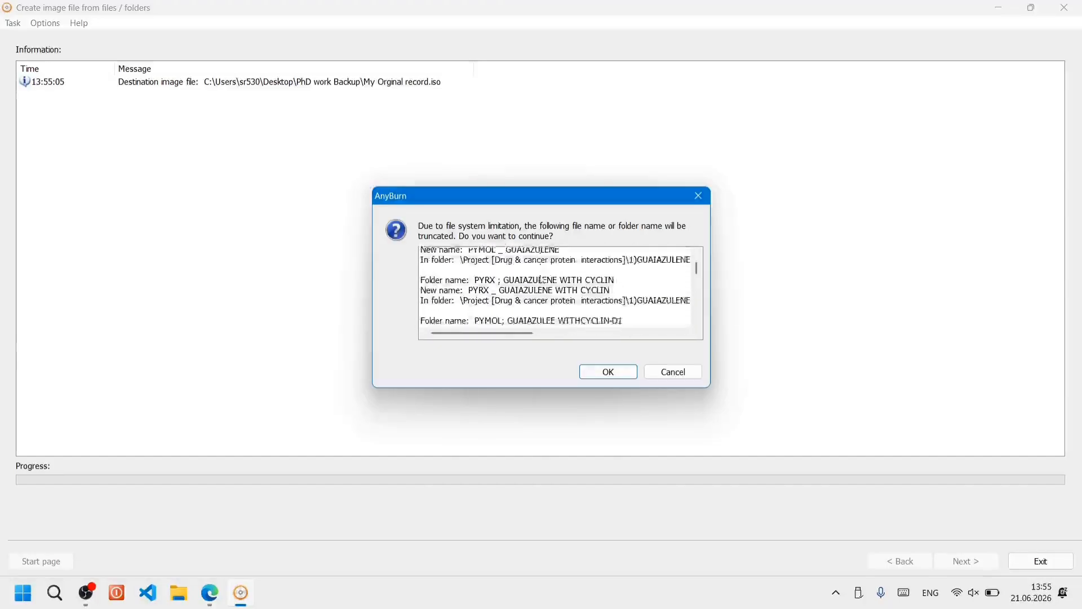
pyautogui.scroll(-10, 541, 279)
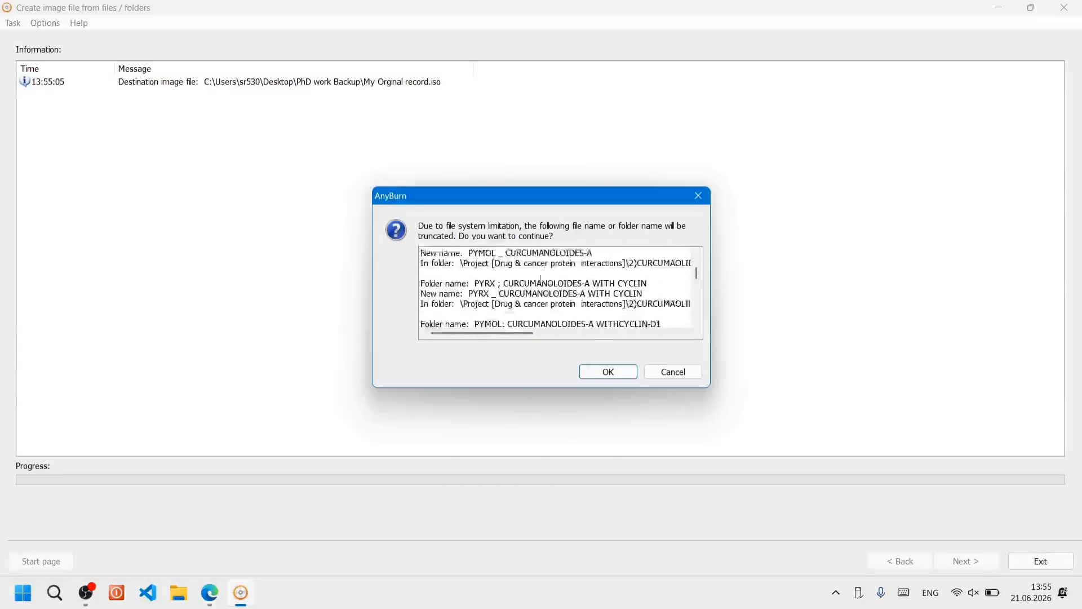
pyautogui.scroll(-8, 541, 280)
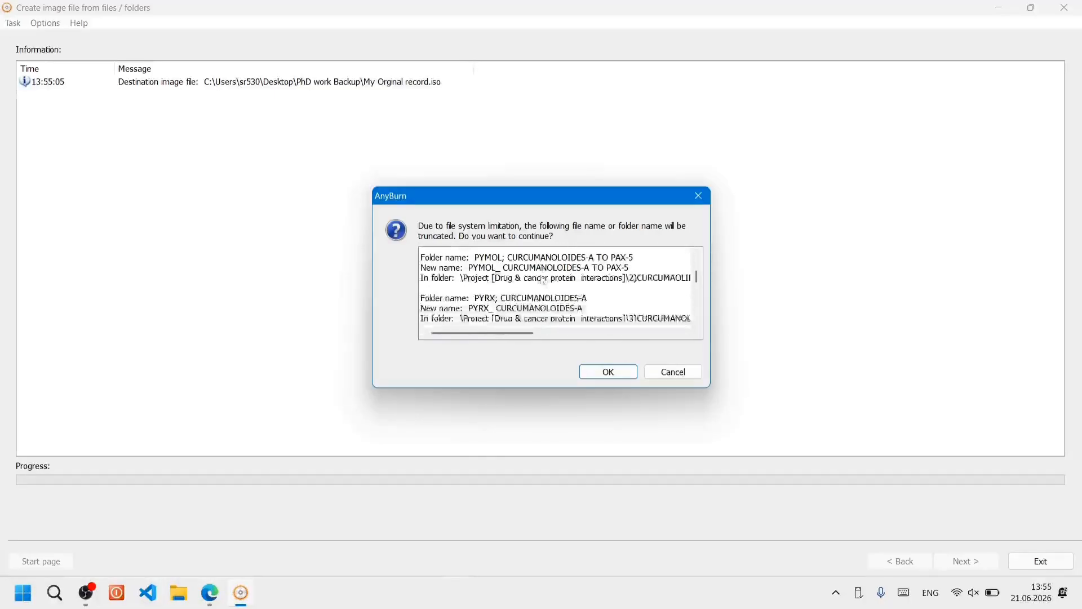
pyautogui.scroll(-2, 567, 280)
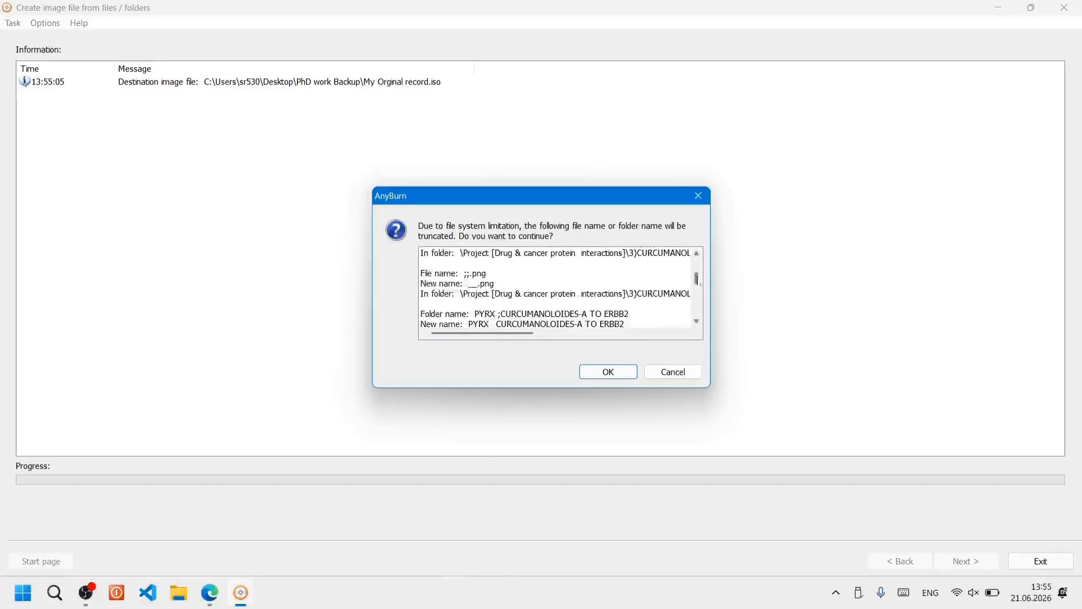
pyautogui.scroll(-3, 692, 306)
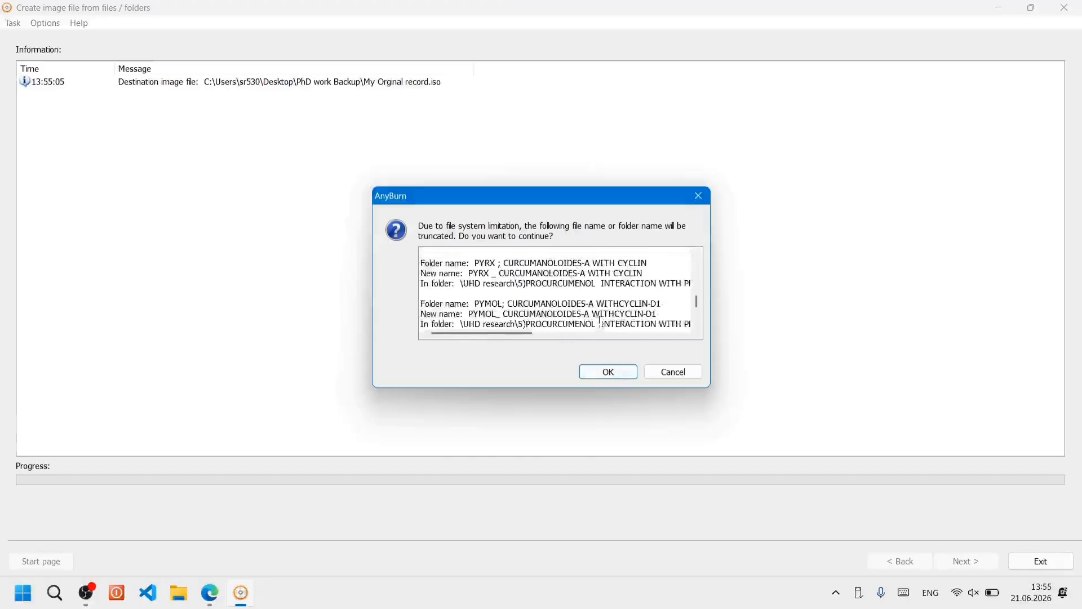
pyautogui.scroll(10, 600, 322)
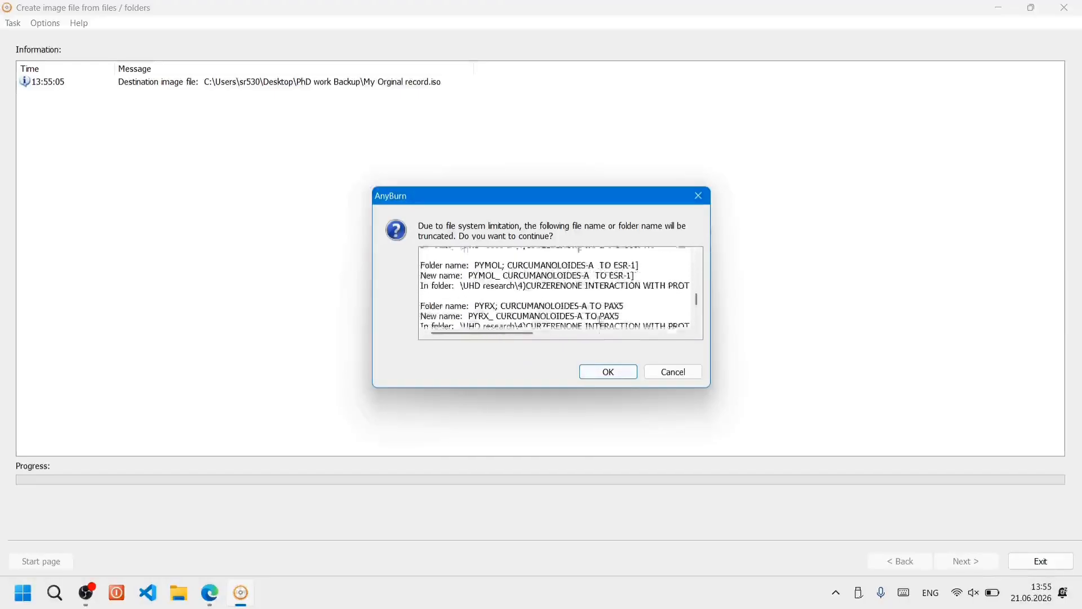
pyautogui.scroll(10, 599, 319)
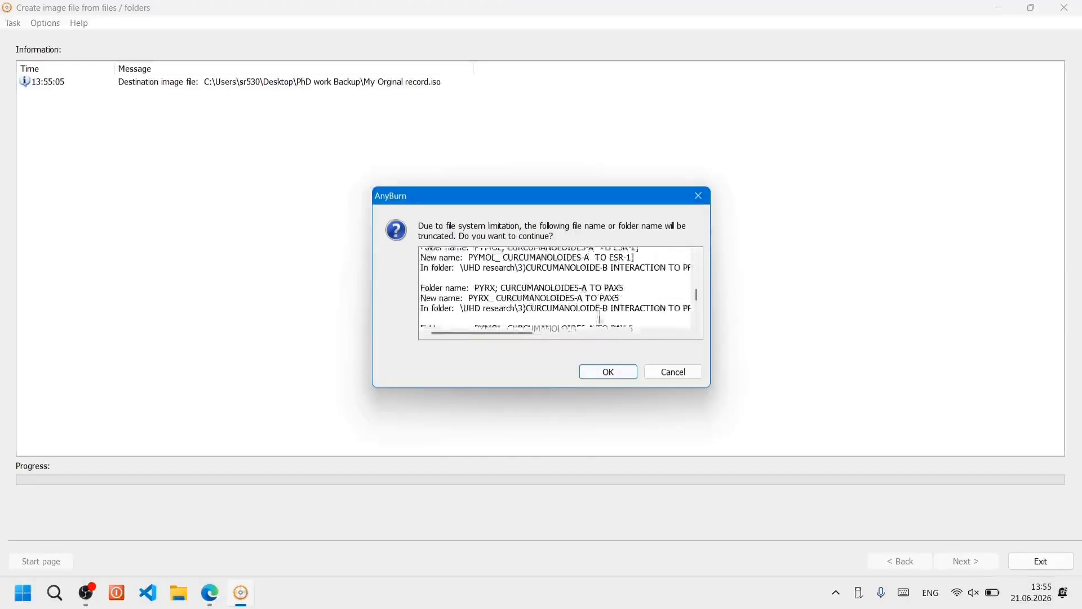
pyautogui.moveTo(697, 296); pyautogui.dragTo(700, 258)
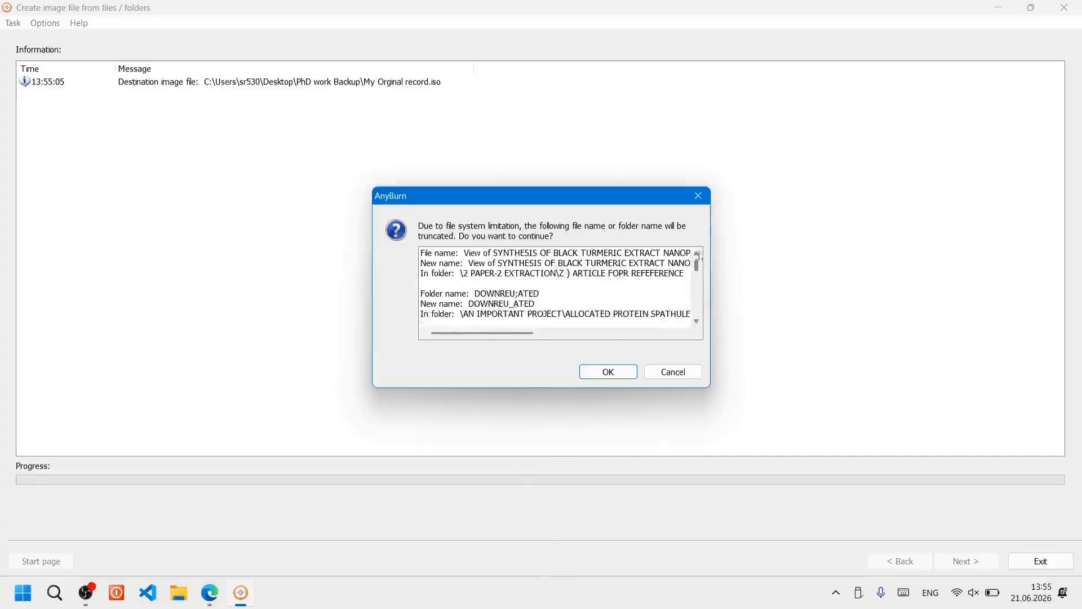
pyautogui.click(608, 372)
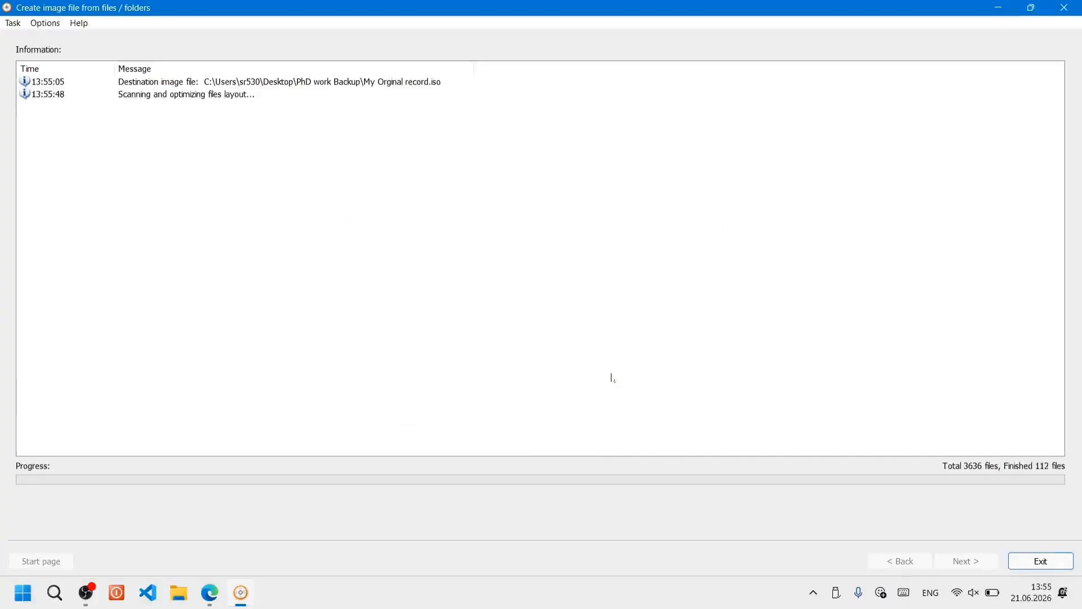
pyautogui.click(111, 94)
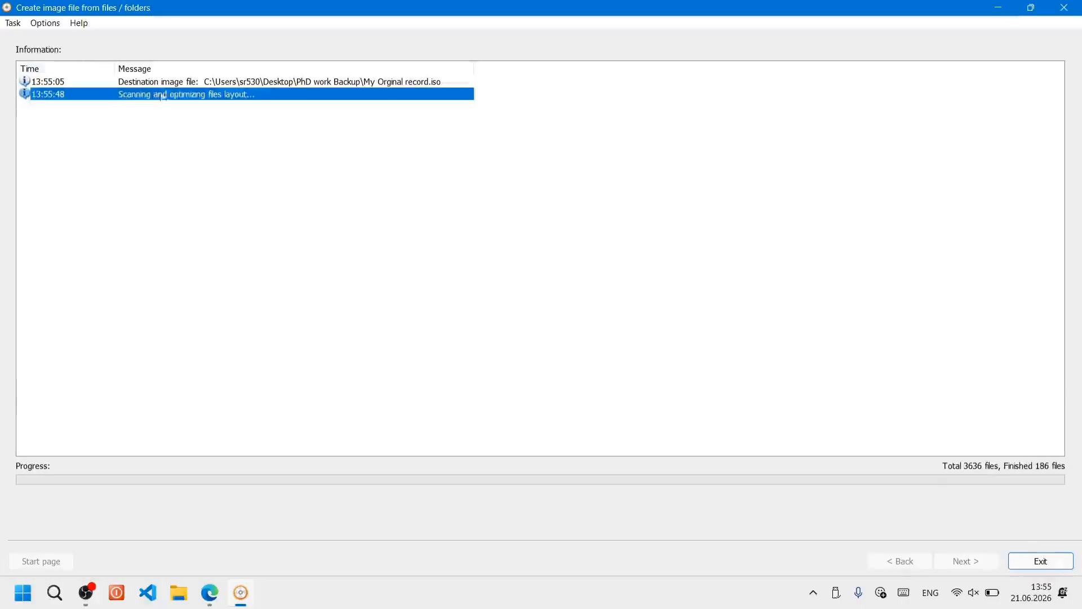
# Enlarge the file icons in the PhD work Backup folder to examine the My Orginal record disc image
pyautogui.click(395, 350)
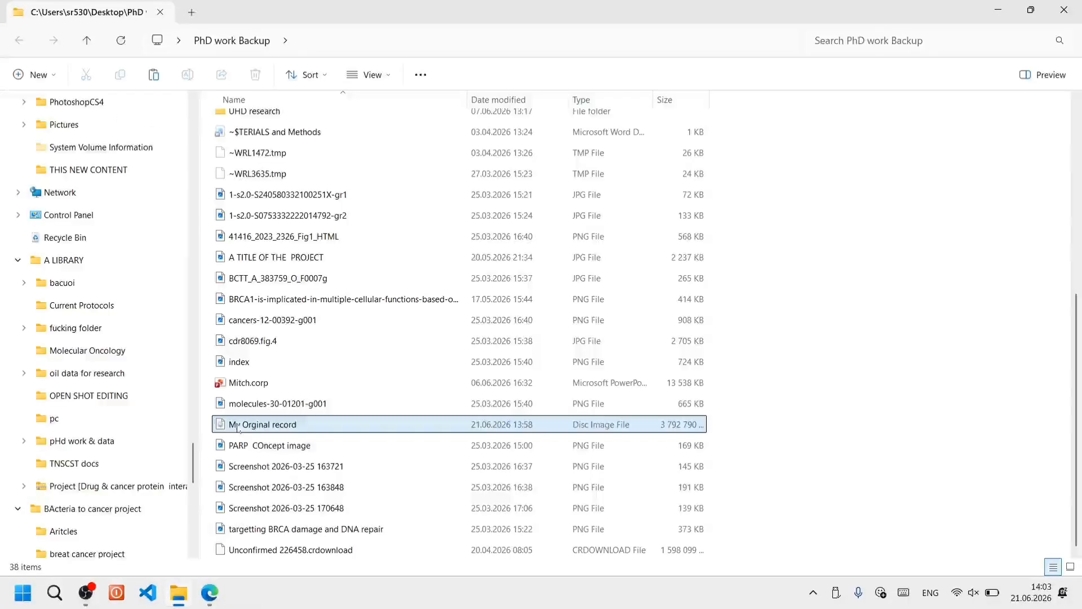
pyautogui.keyDown('ctrl'); pyautogui.scroll(5, 238, 427); pyautogui.keyUp('ctrl')
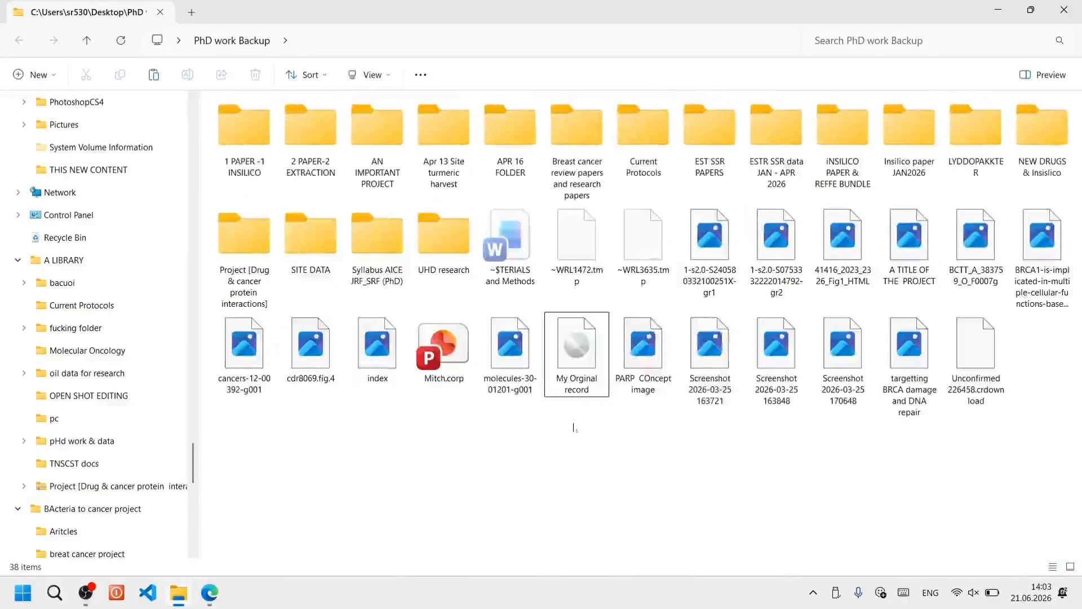
pyautogui.keyDown('ctrl'); pyautogui.scroll(3, 574, 428); pyautogui.keyUp('ctrl')
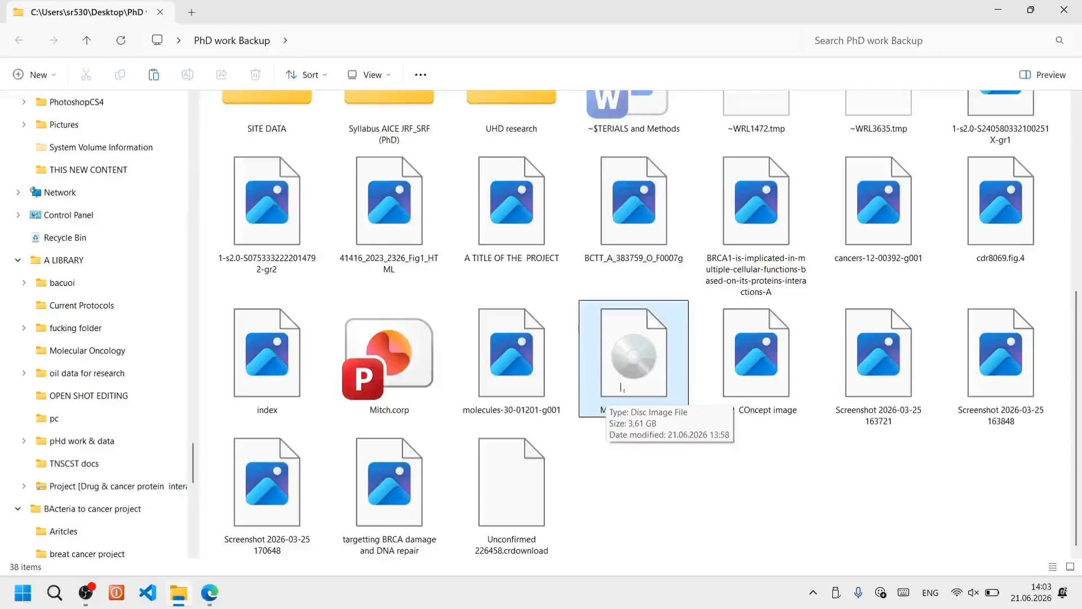
# Mount the My Orginal record disc image and view its DVD drive under This PC
pyautogui.rightClick(622, 387)
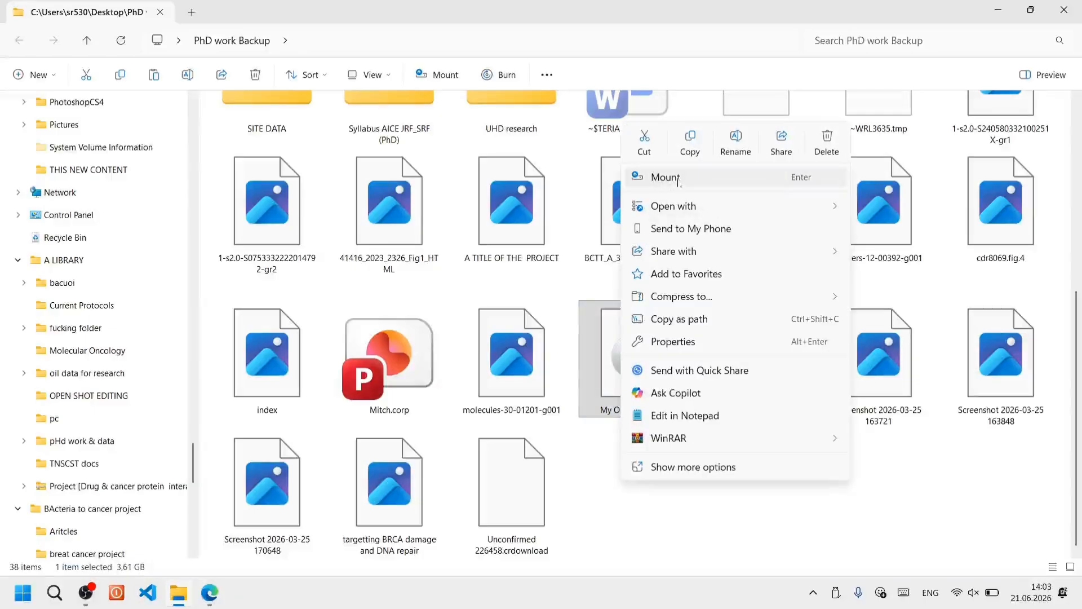
pyautogui.click(666, 177)
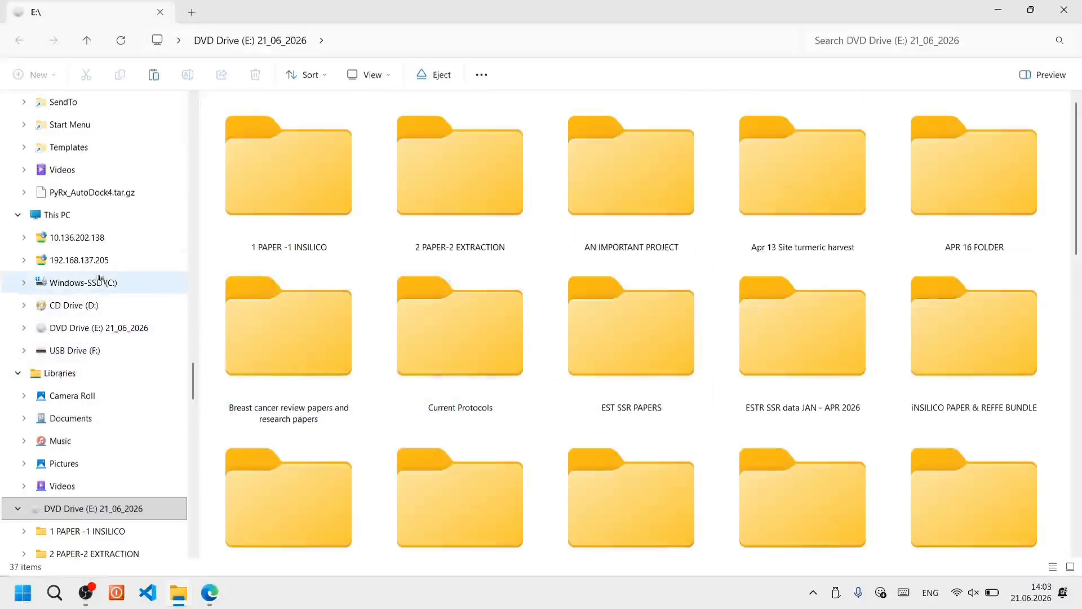
pyautogui.click(111, 215)
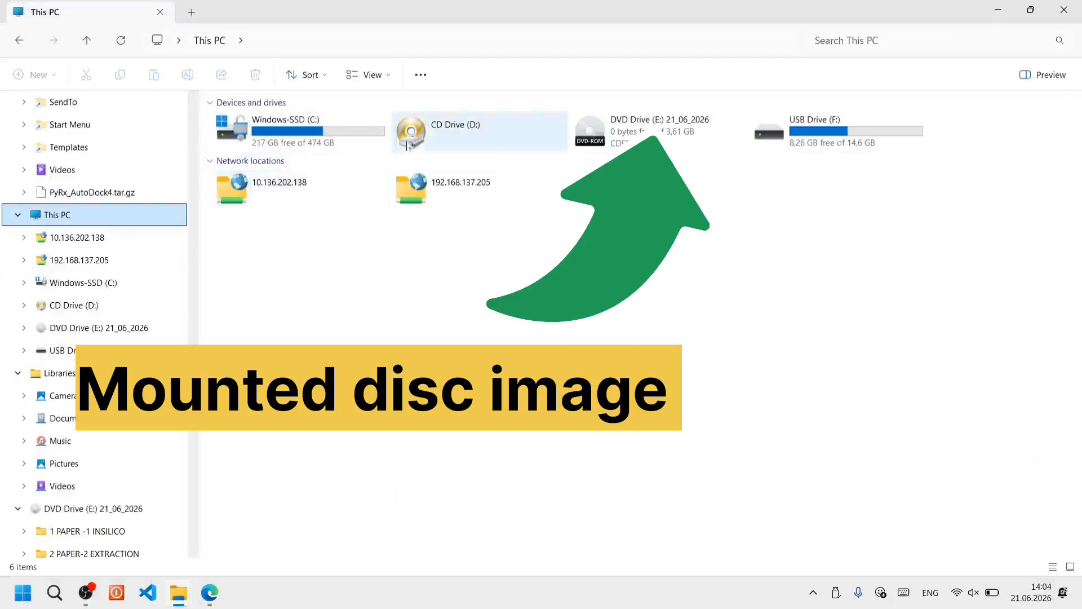
pyautogui.moveTo(414, 427); pyautogui.dragTo(1073, 403)
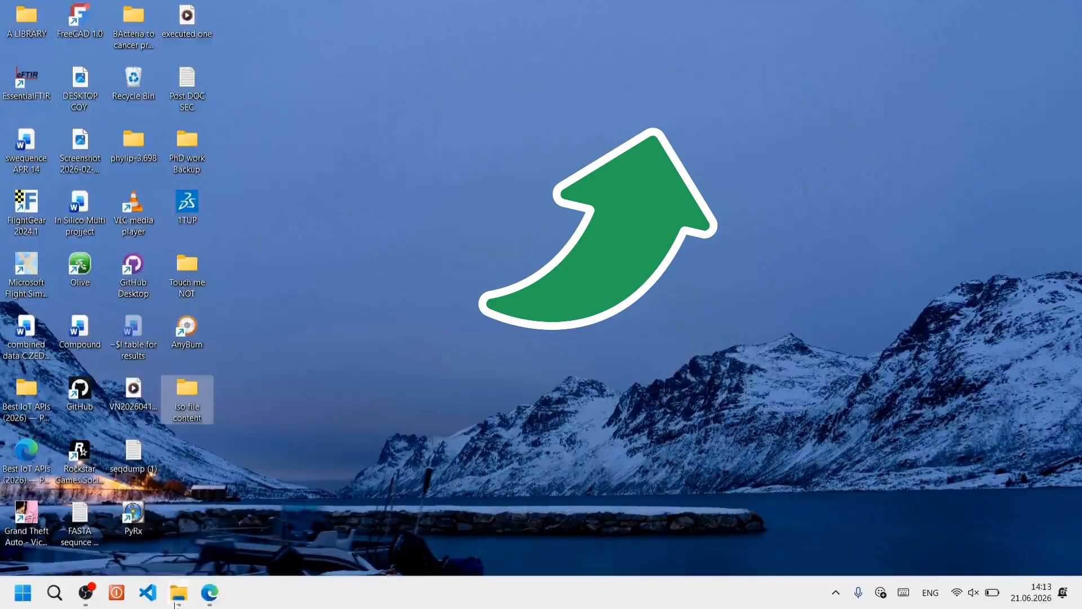
# Check the contents of the Iso file content folder, and minimize its window
pyautogui.moveTo(178, 592)
pyautogui.click(241, 518)
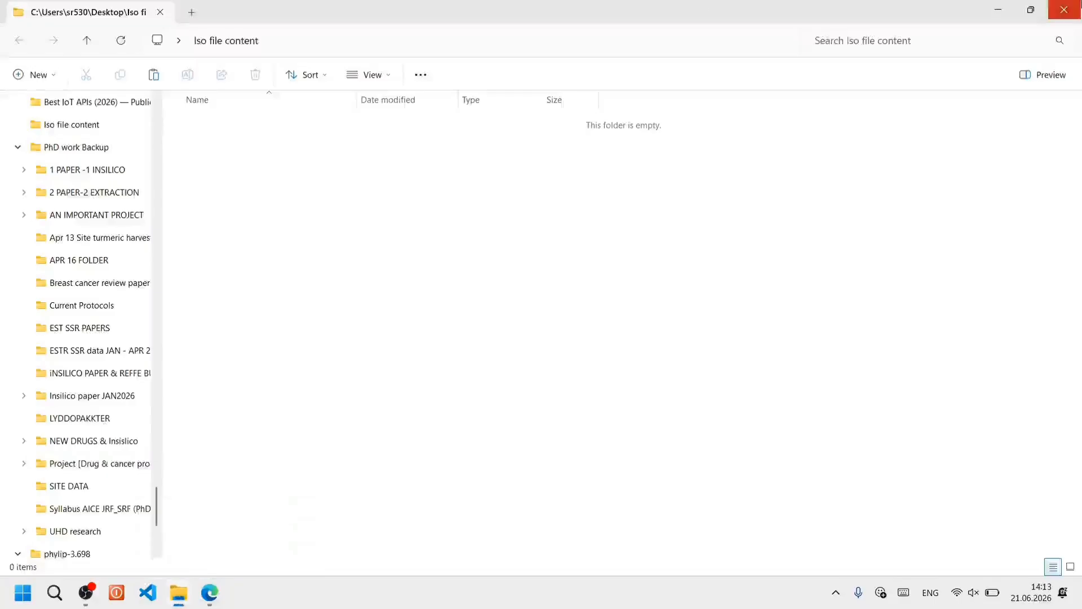
pyautogui.click(995, 8)
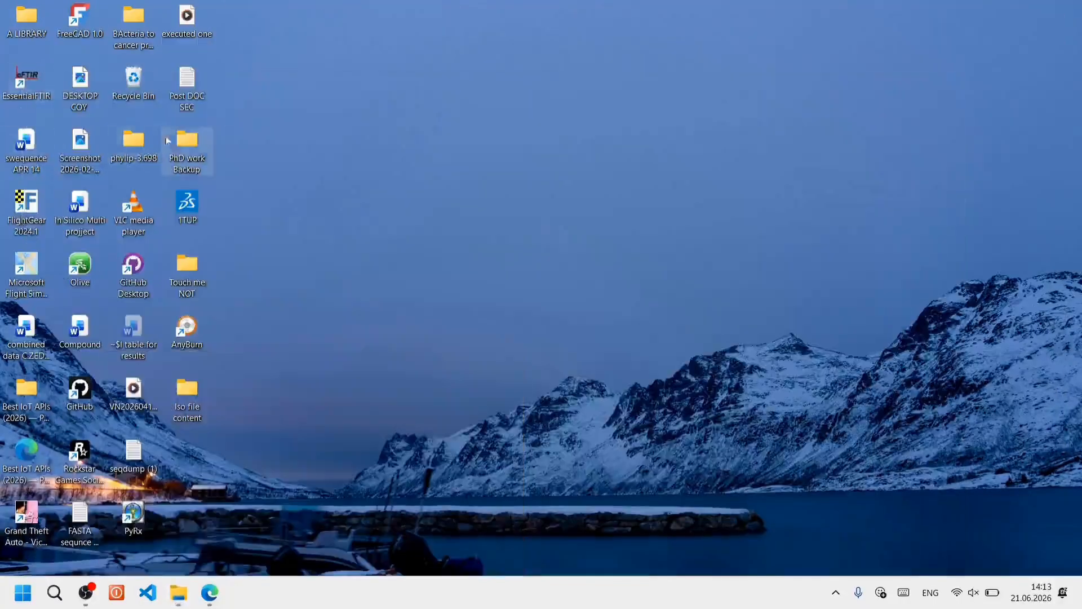
# Open the PhD work Backup folder from the desktop and select all of its files and folders
pyautogui.doubleClick(173, 167)
pyautogui.scroll(-3, 398, 230)
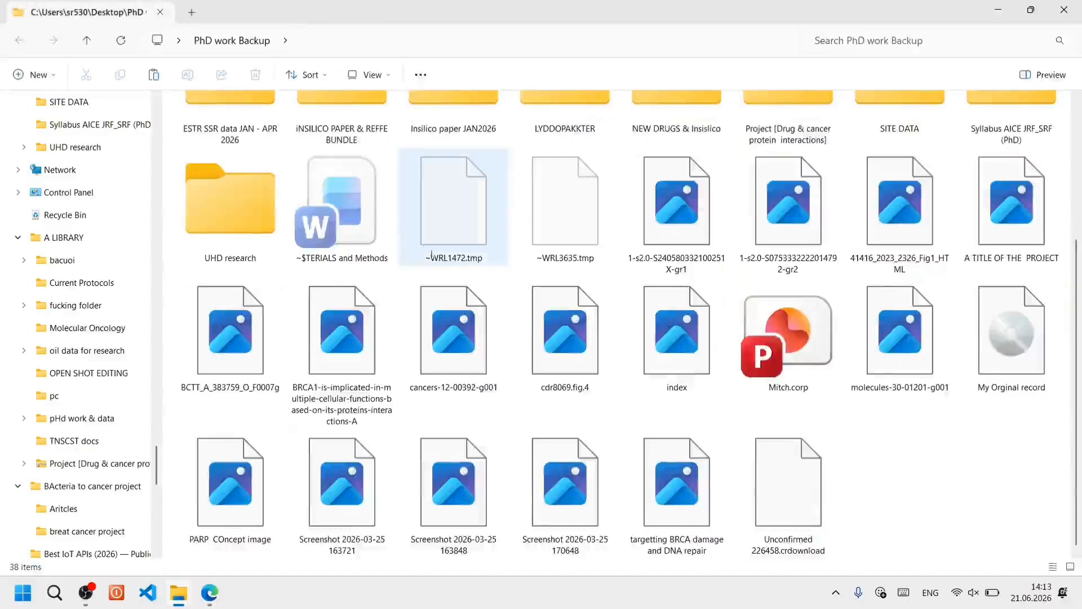
pyautogui.scroll(3, 406, 225)
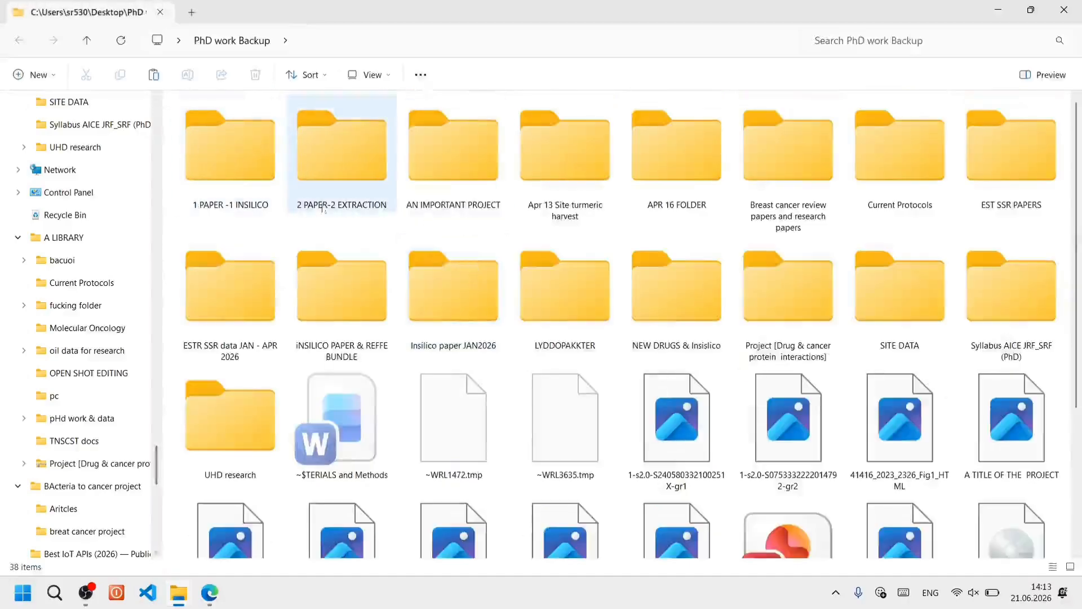
pyautogui.hotkey('ctrl', 'a')
pyautogui.scroll(-5, 519, 322)
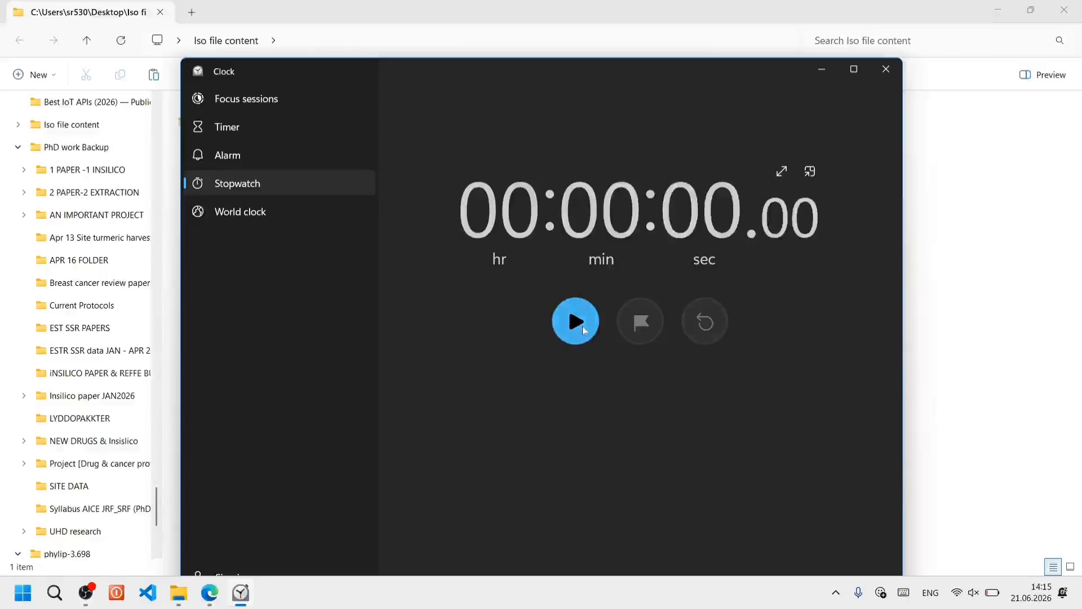
# Copy the unpacked backup files into the Iso file content folder while timing the transfer with the Clock app's stopwatch
pyautogui.click(897, 156)
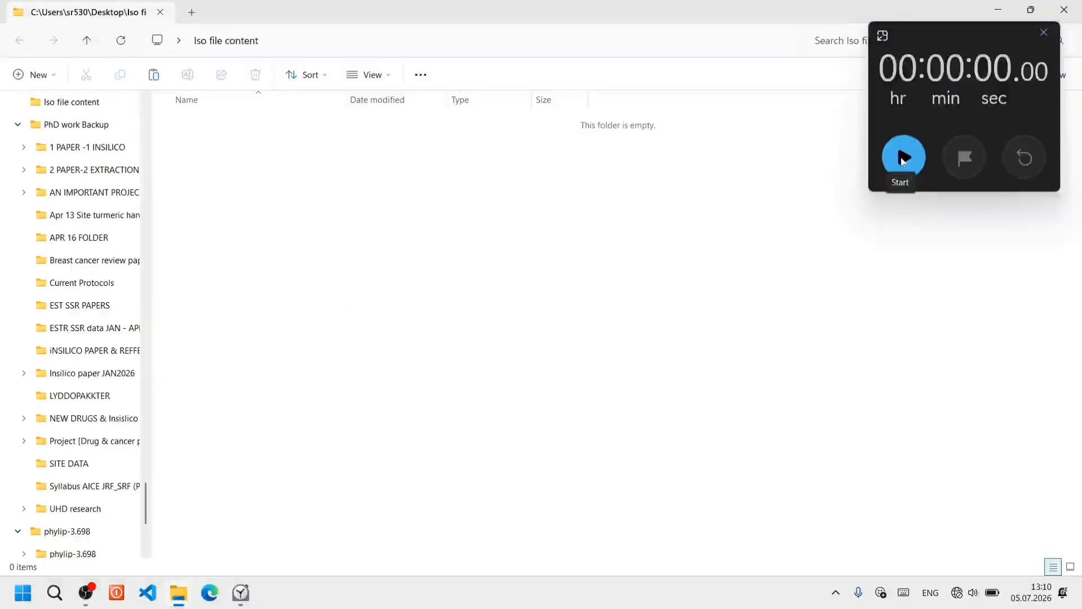
pyautogui.click(901, 152)
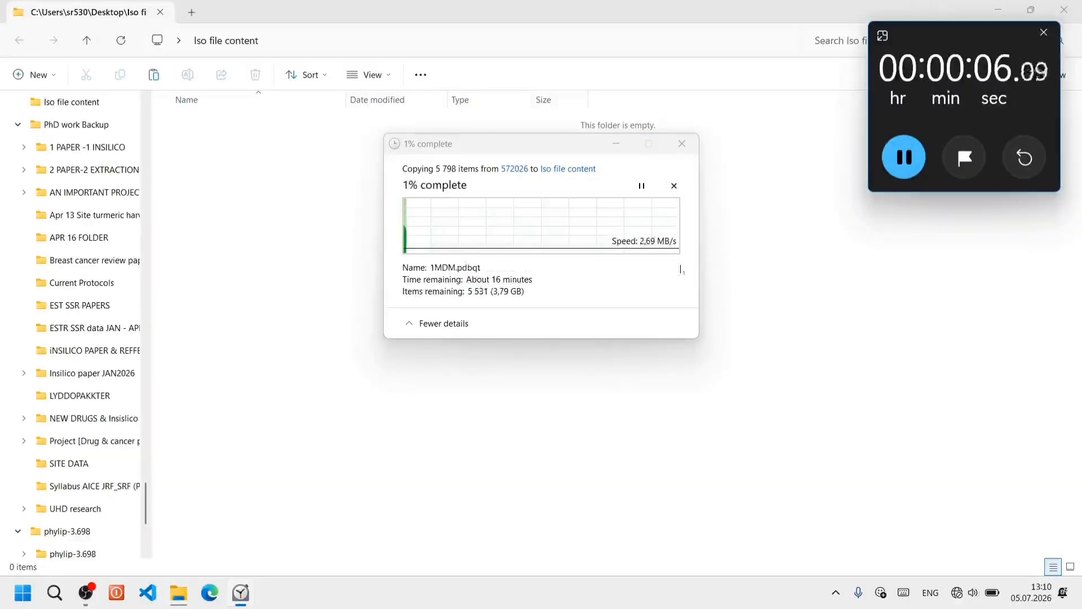
pyautogui.moveTo(952, 51); pyautogui.dragTo(797, 128)
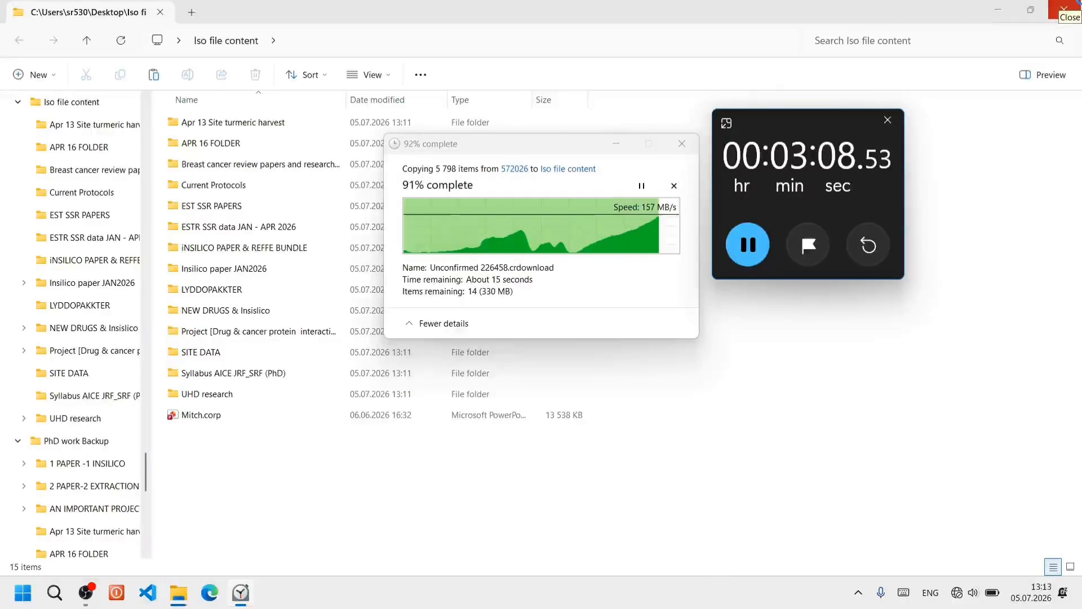
pyautogui.click(747, 244)
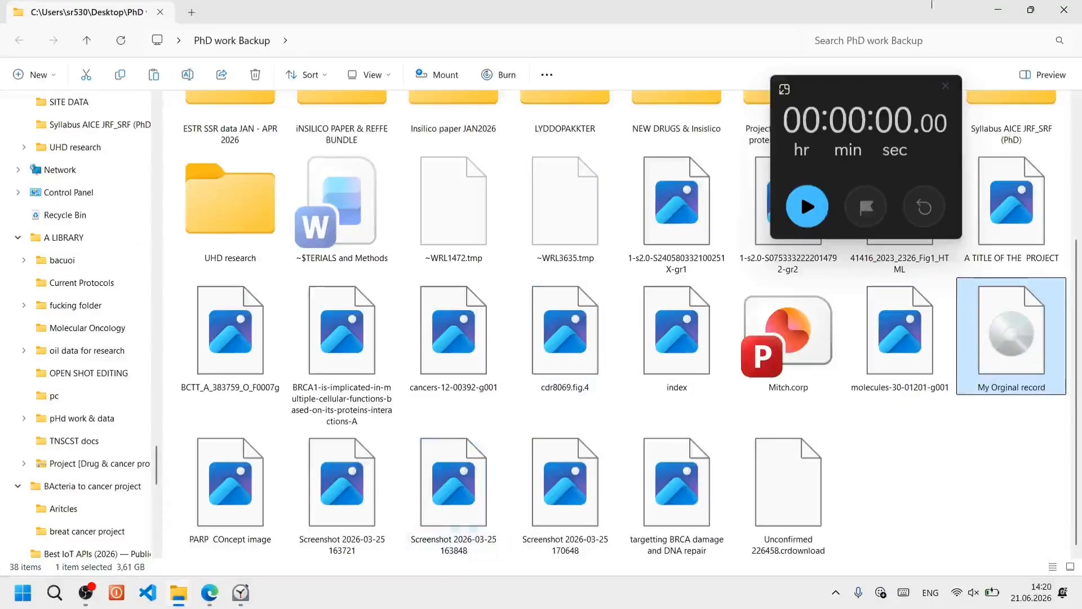
# Minimize the PhD work Backup window and bring up the Iso file content folder to look through its files
pyautogui.click(1000, 9)
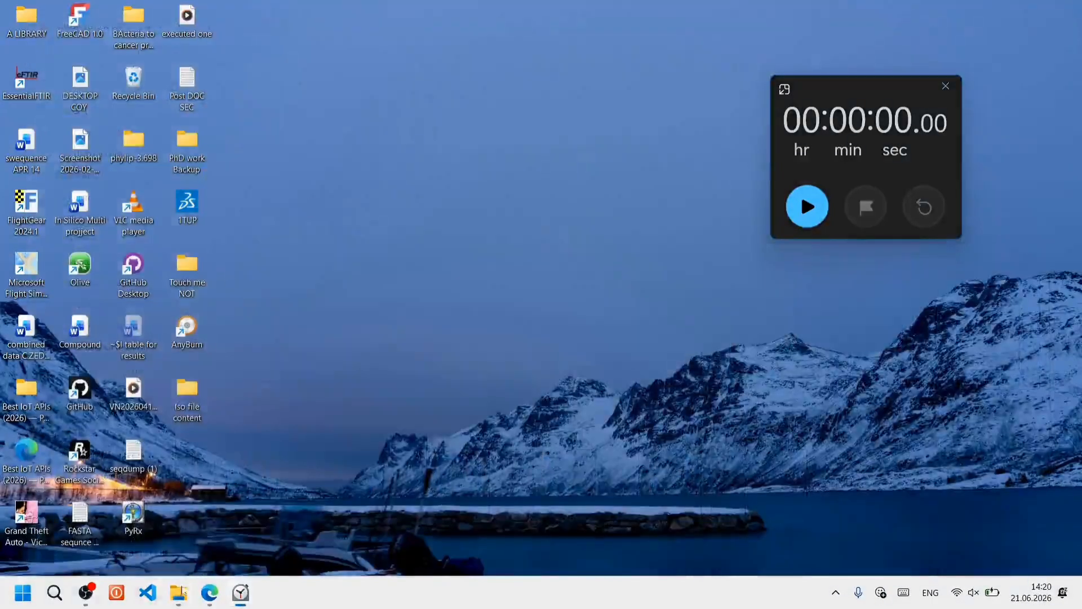
pyautogui.click(179, 592)
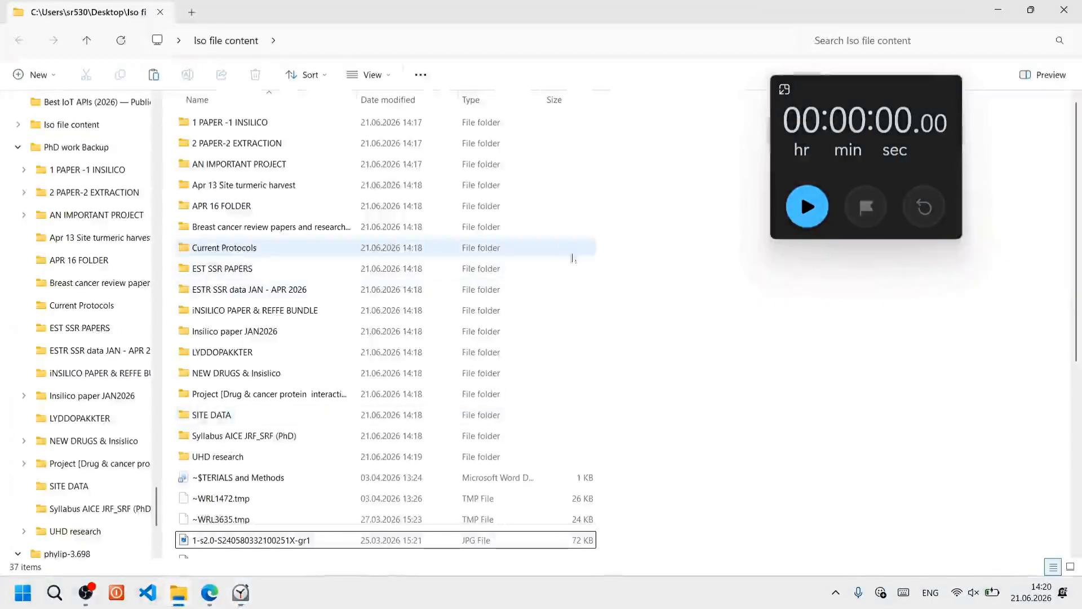
pyautogui.scroll(-5, 581, 257)
pyautogui.scroll(4, 581, 259)
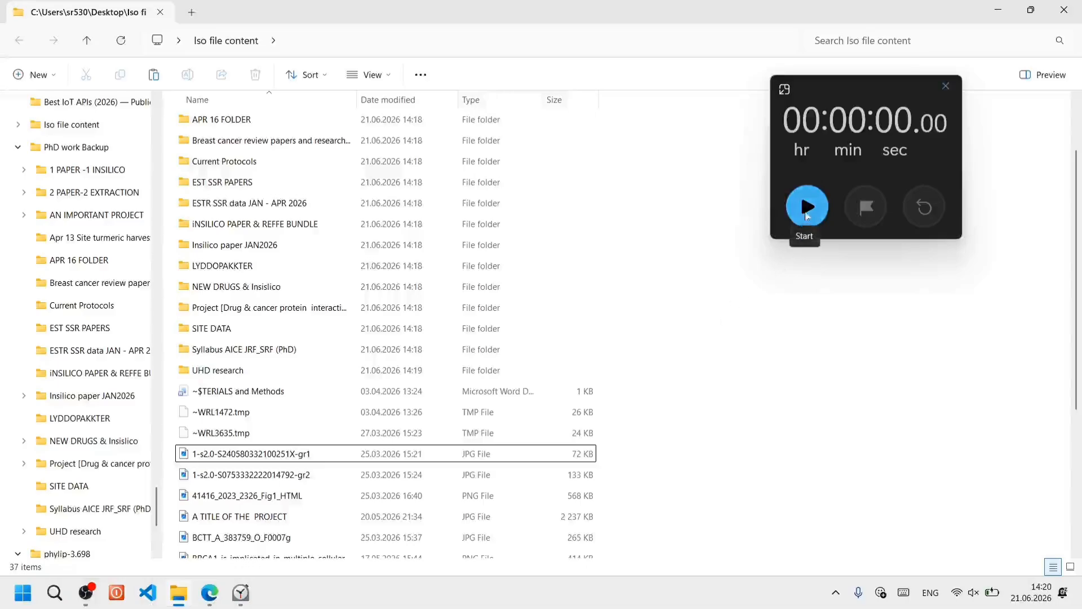
# Paste the My Orginal record image into the Iso file content folder, timing the copy with the stopwatch until it completes
pyautogui.hotkey('ctrl', 'v')
pyautogui.click(807, 216)
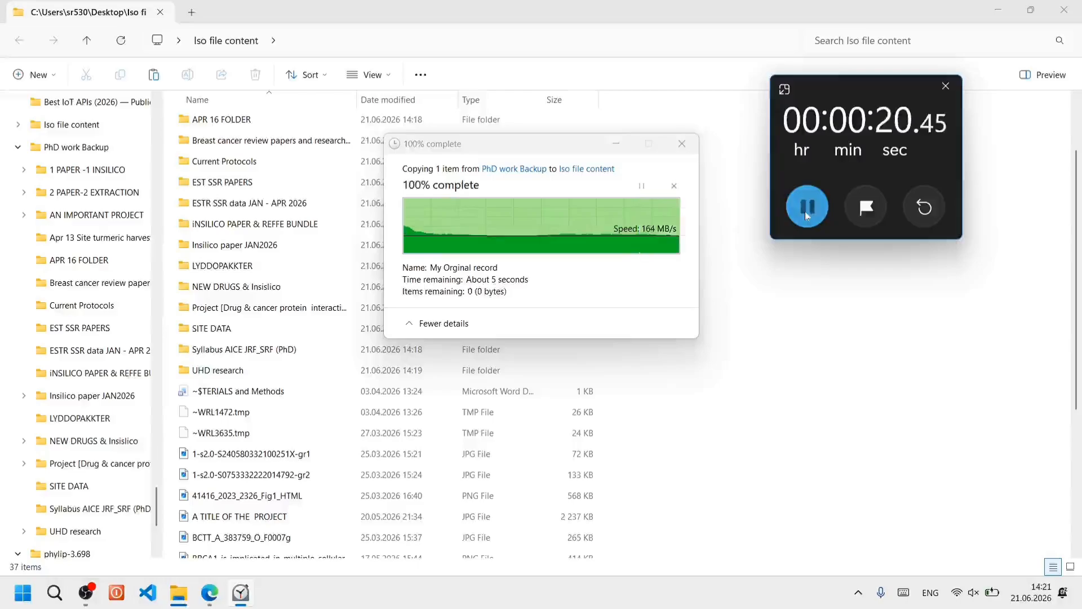
pyautogui.click(807, 216)
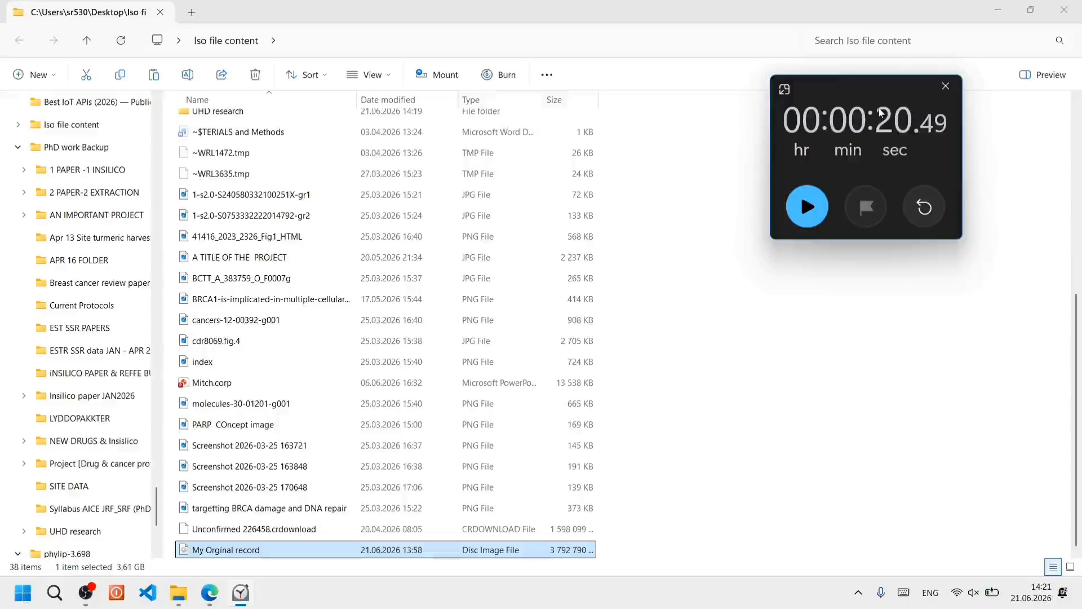
pyautogui.moveTo(880, 113); pyautogui.dragTo(837, 143)
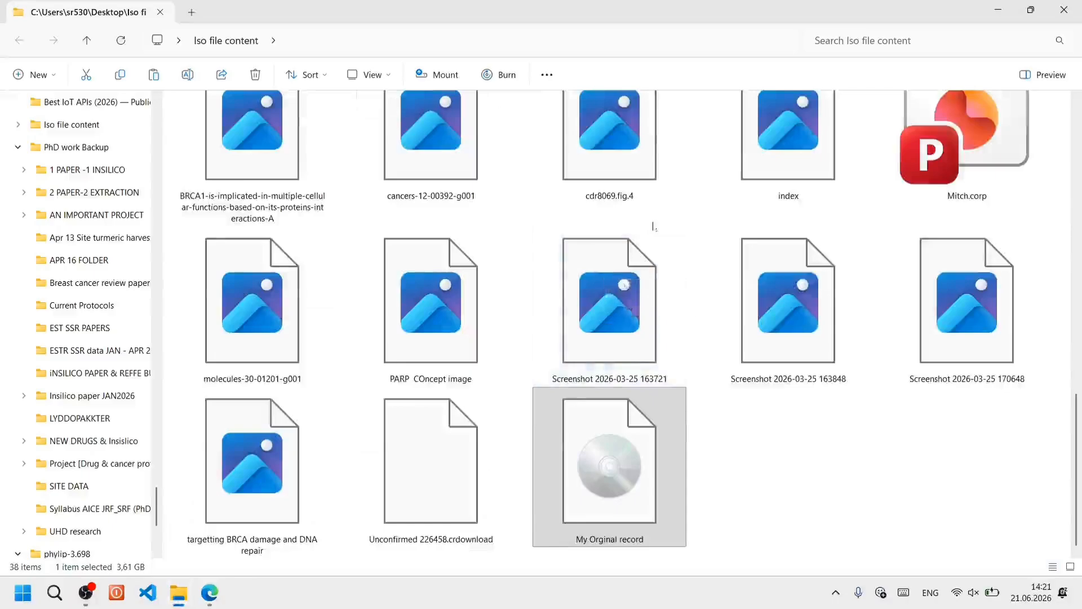
# Compare the Iso file content folder with the mounted DVD Drive (F:) side by side, selecting all the folder's items
pyautogui.scroll(10, 652, 225)
pyautogui.scroll(-10, 653, 227)
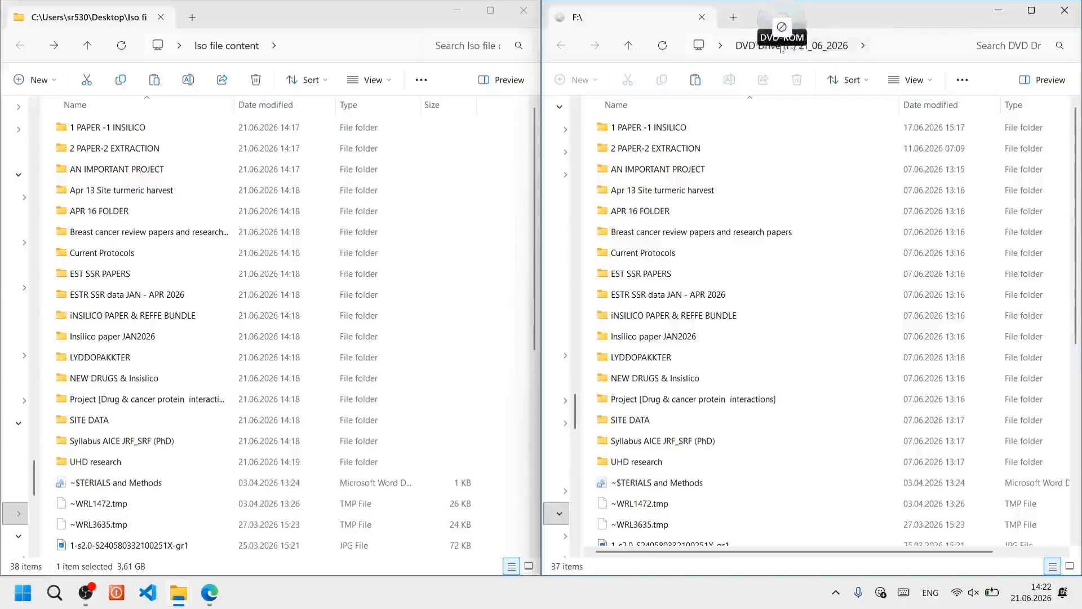
pyautogui.moveTo(235, 47); pyautogui.dragTo(794, 52)
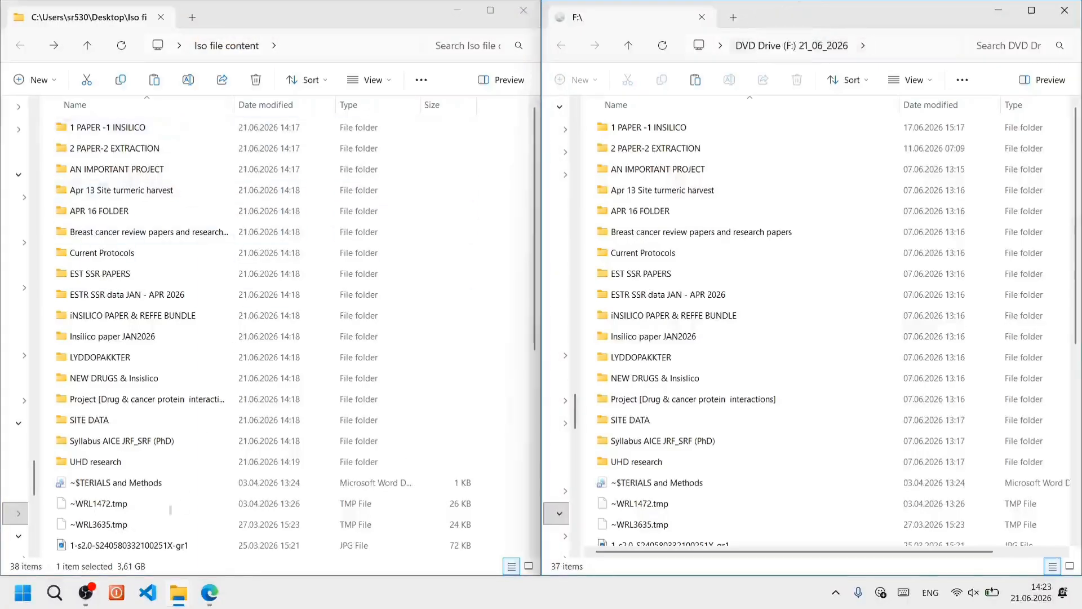
pyautogui.hotkey('ctrl', 'a')
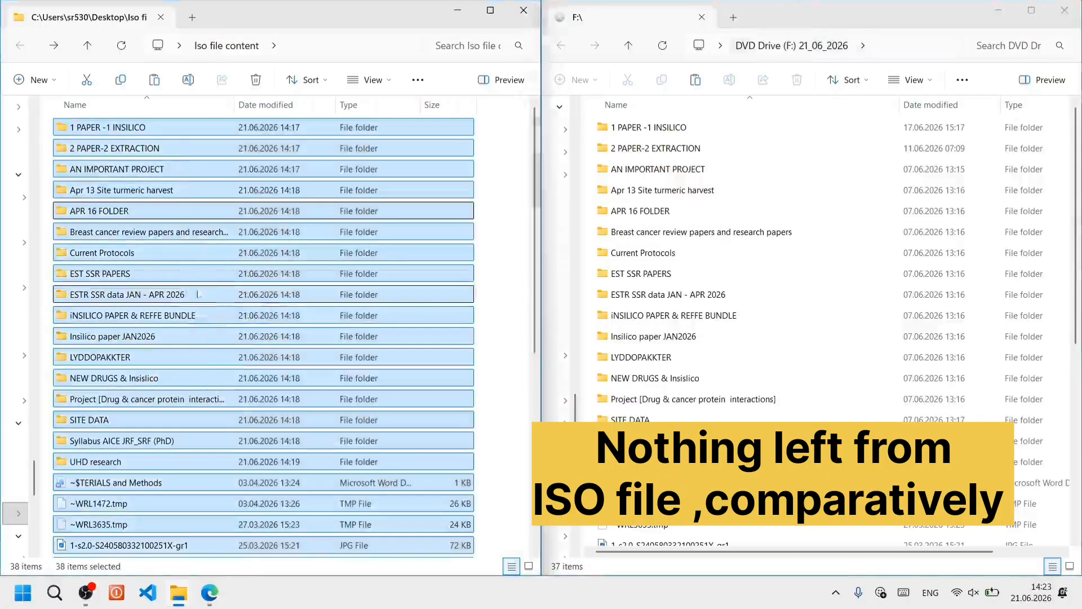
pyautogui.moveTo(138, 238); pyautogui.dragTo(204, 326)
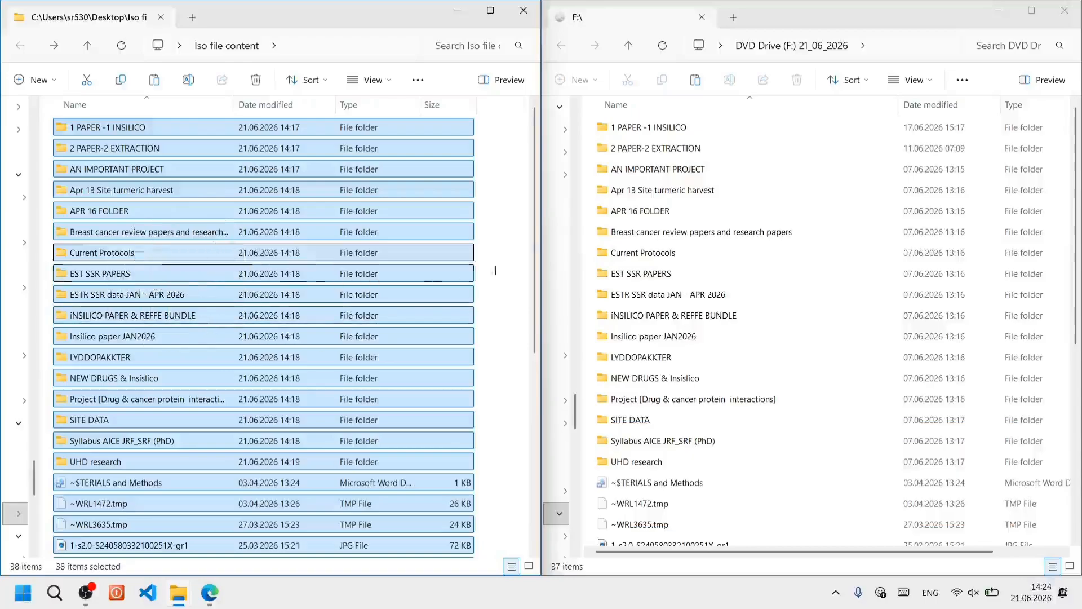
pyautogui.click(693, 213)
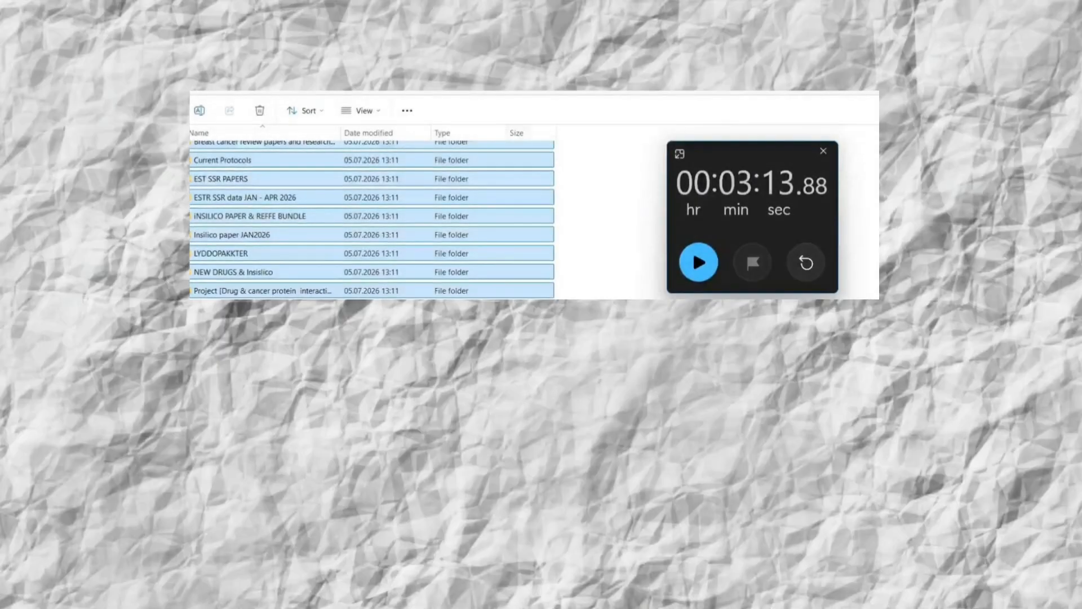